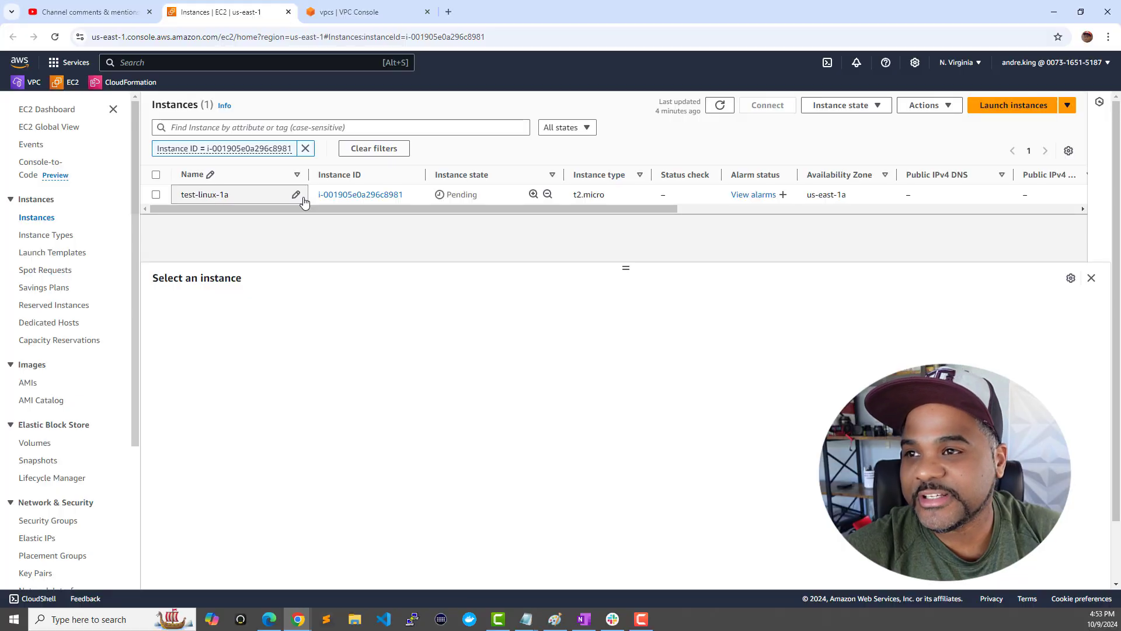
# Refresh the instance list and review the details of the test-linux-1a instance
pyautogui.click(719, 108)
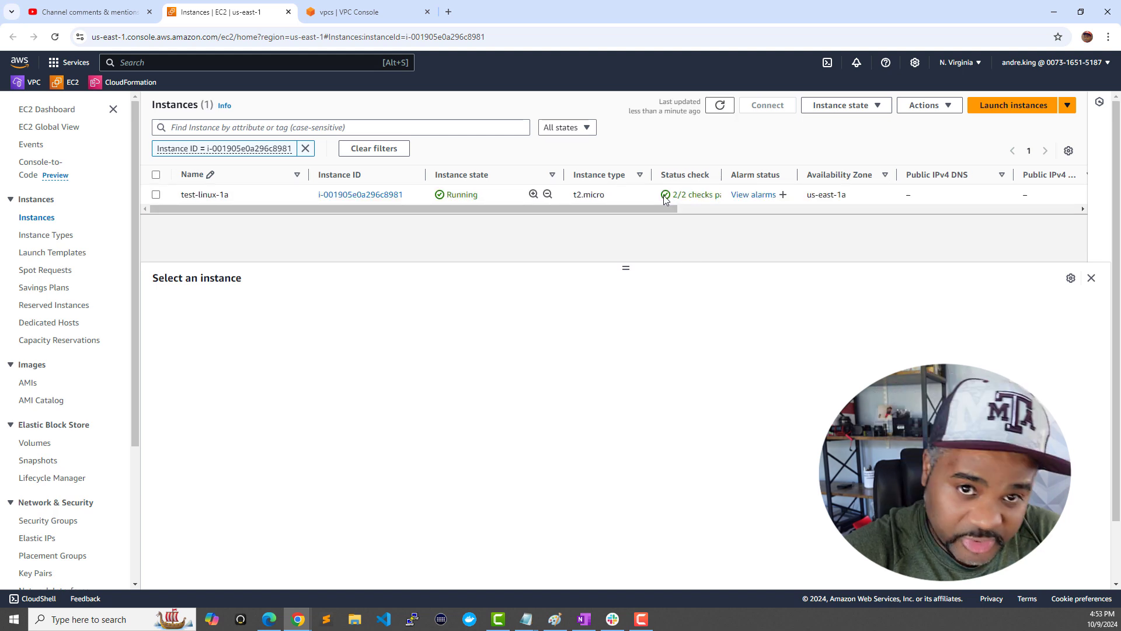
pyautogui.click(270, 194)
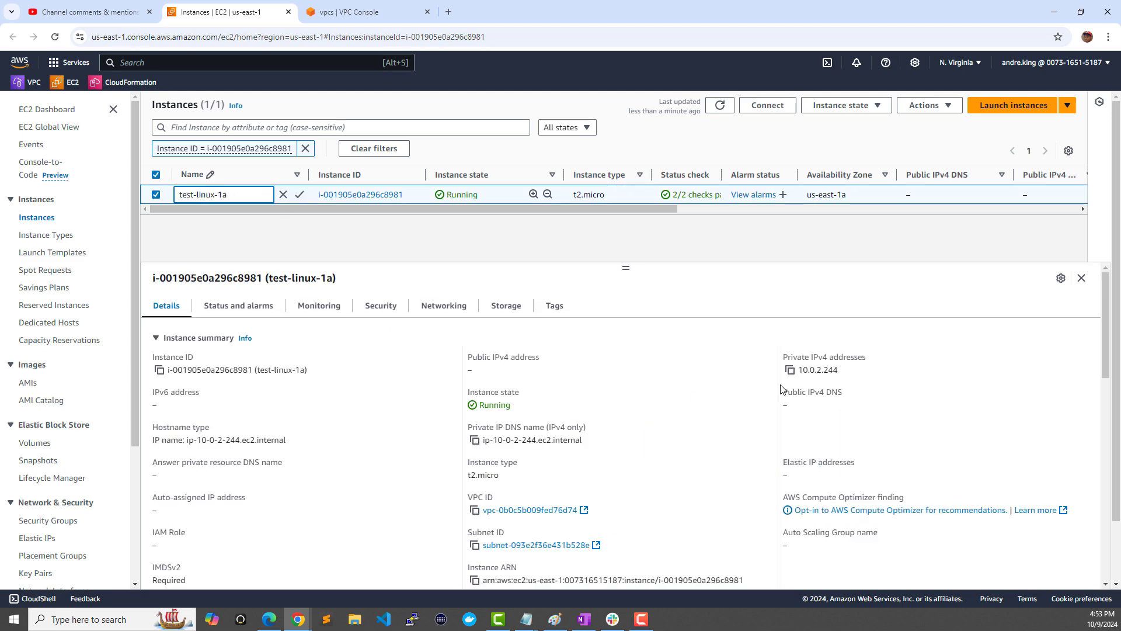
pyautogui.scroll(-1, 783, 381)
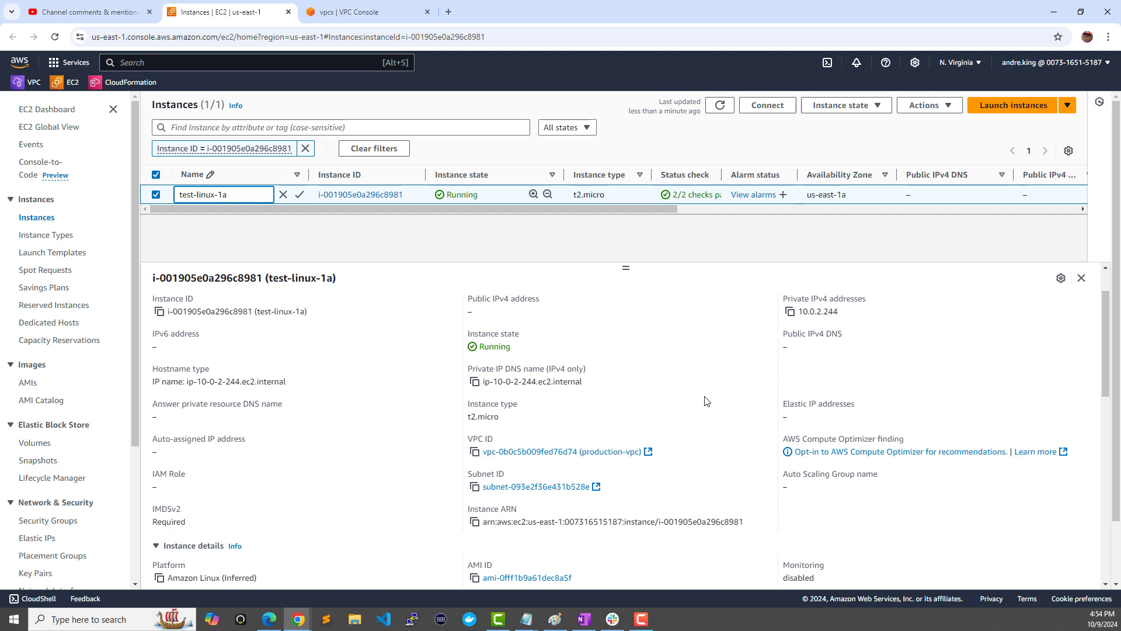
pyautogui.scroll(-5, 624, 445)
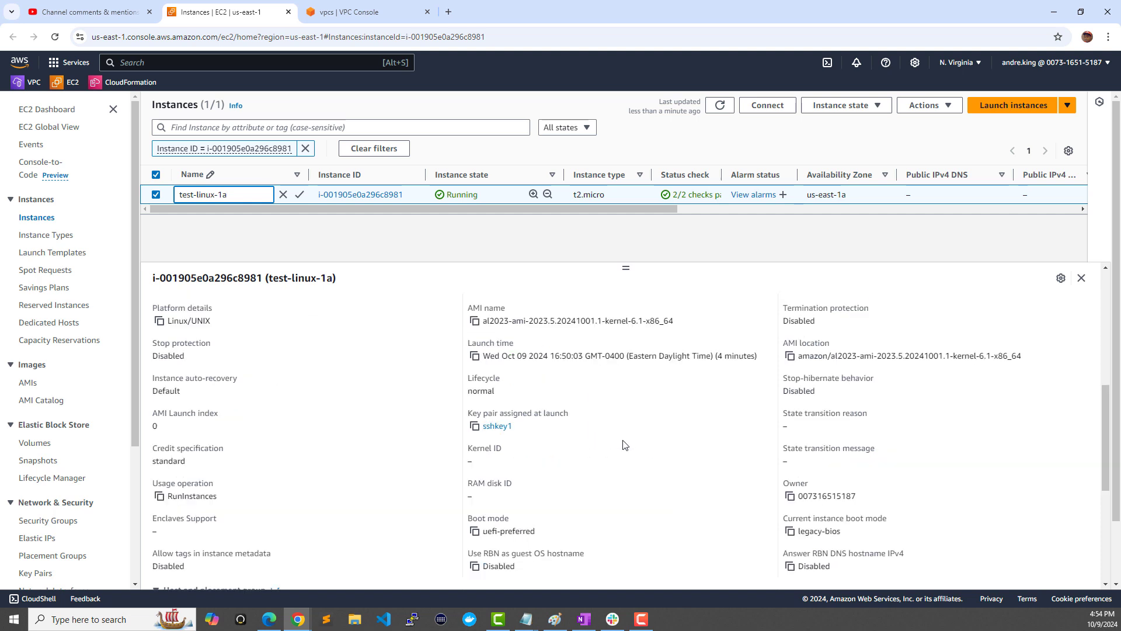
pyautogui.scroll(6, 623, 403)
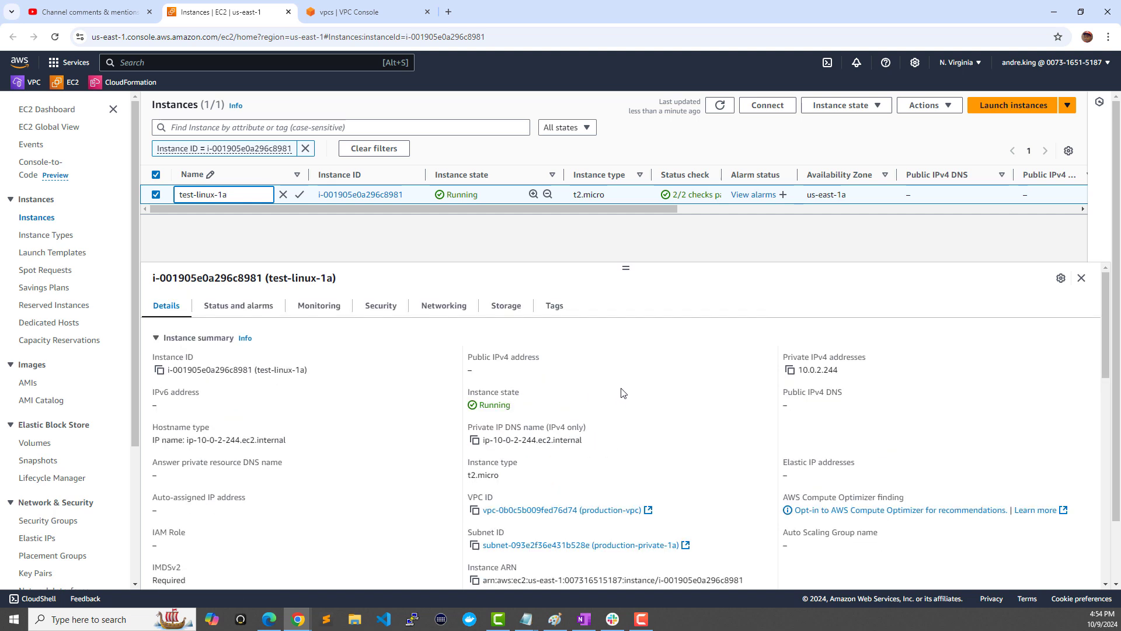
# Examine the security group and the inbound and outbound rules of the test-linux-1a instance
pyautogui.click(379, 307)
pyautogui.scroll(-1, 467, 426)
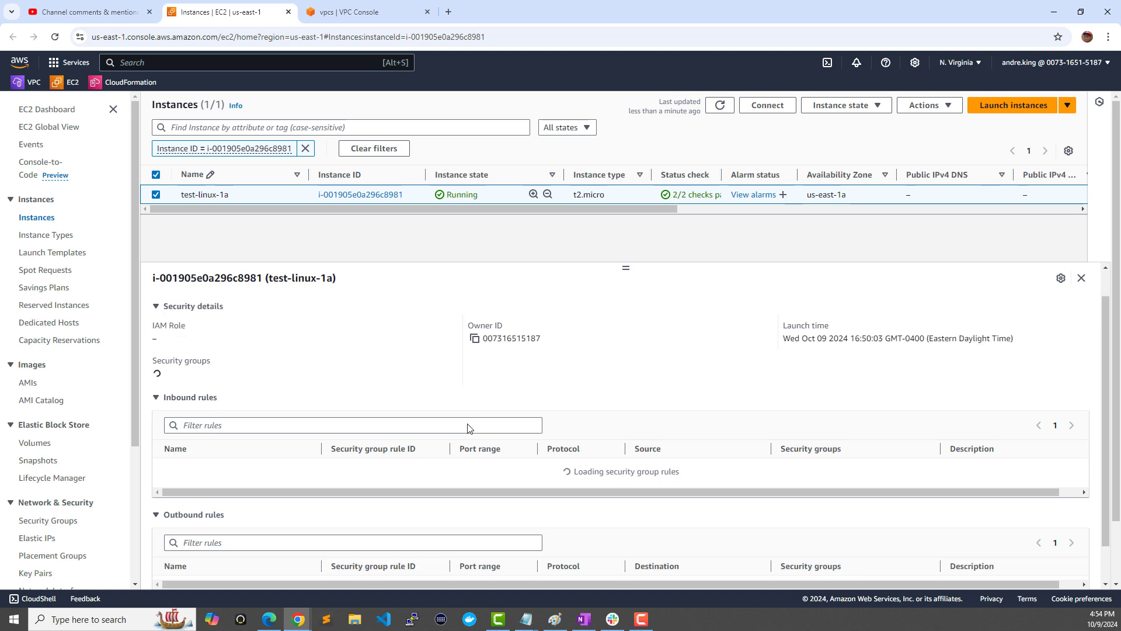
pyautogui.scroll(-1, 467, 428)
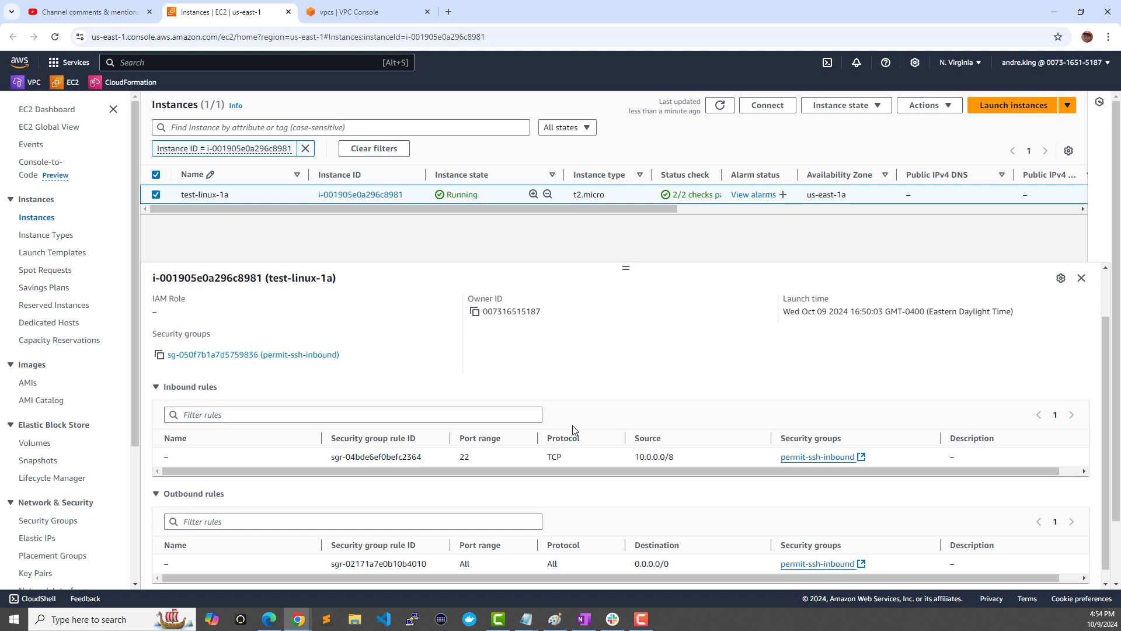
pyautogui.scroll(-1, 570, 419)
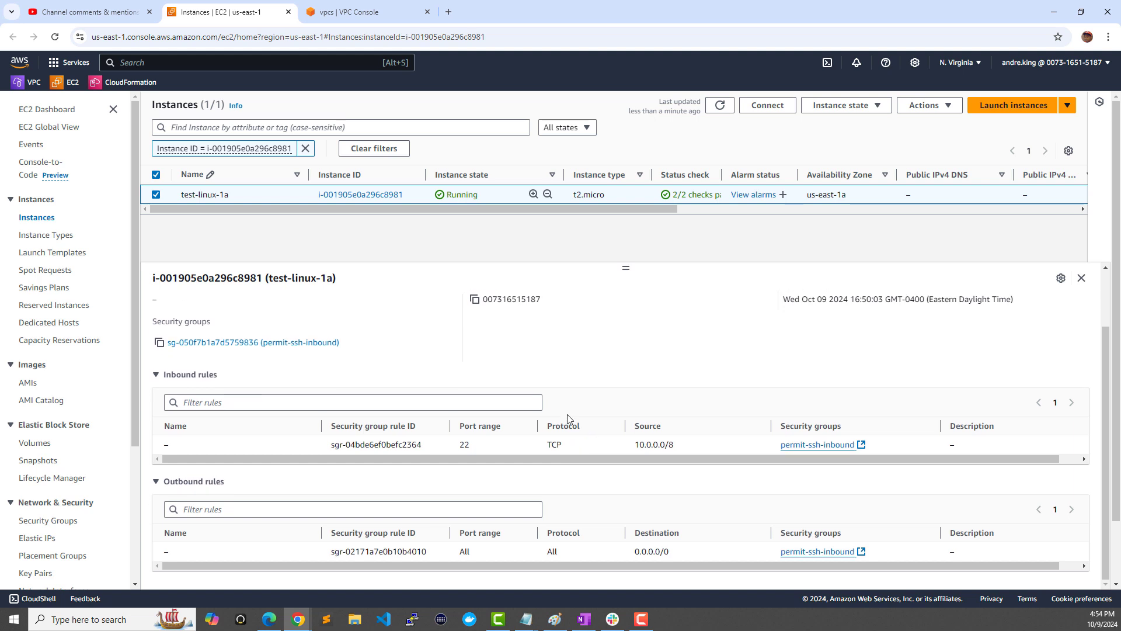
pyautogui.scroll(-1, 566, 415)
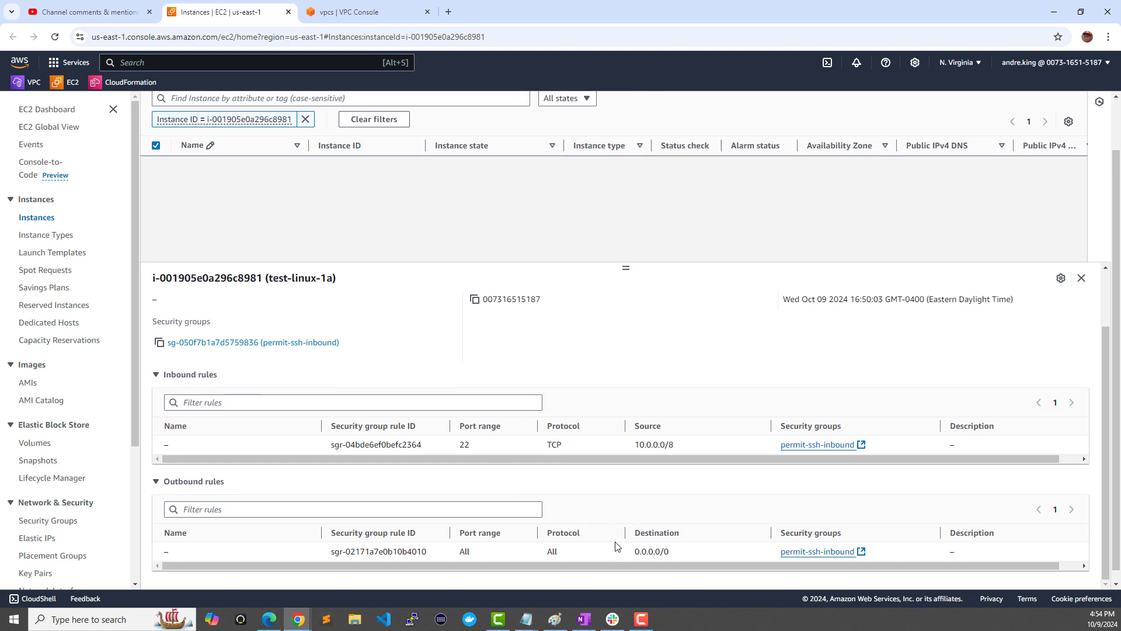
pyautogui.scroll(3, 616, 546)
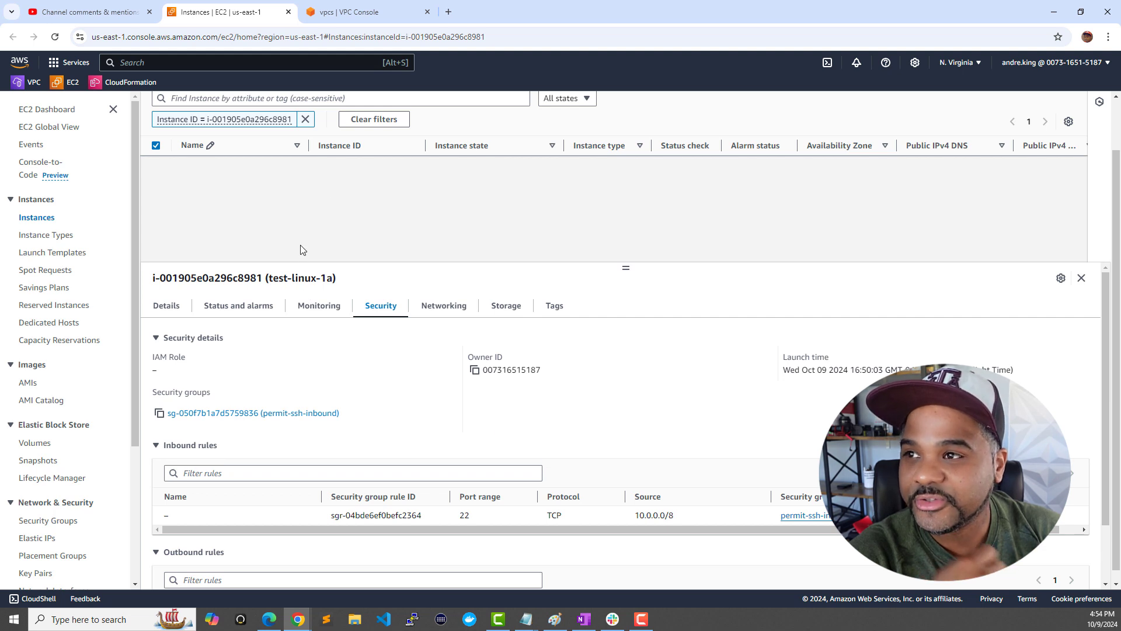
pyautogui.scroll(1, 294, 236)
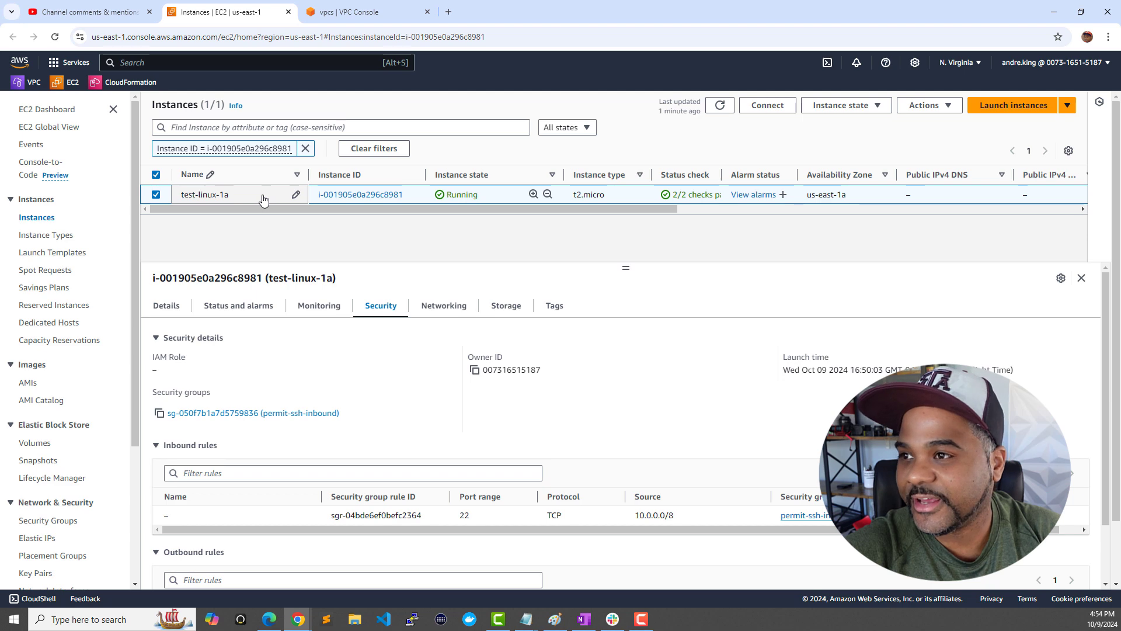
# Set the connection type for test-linux-1a to Connect using EC2 Instance Connect Endpoint and start creating a new endpoint
pyautogui.click(767, 105)
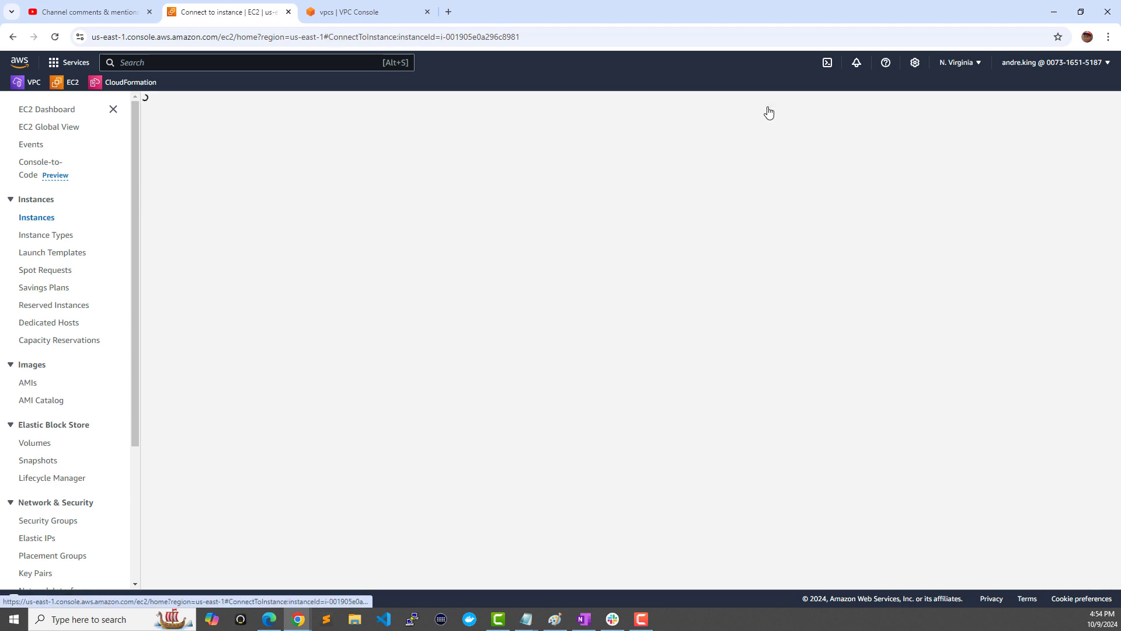
pyautogui.scroll(-1, 189, 226)
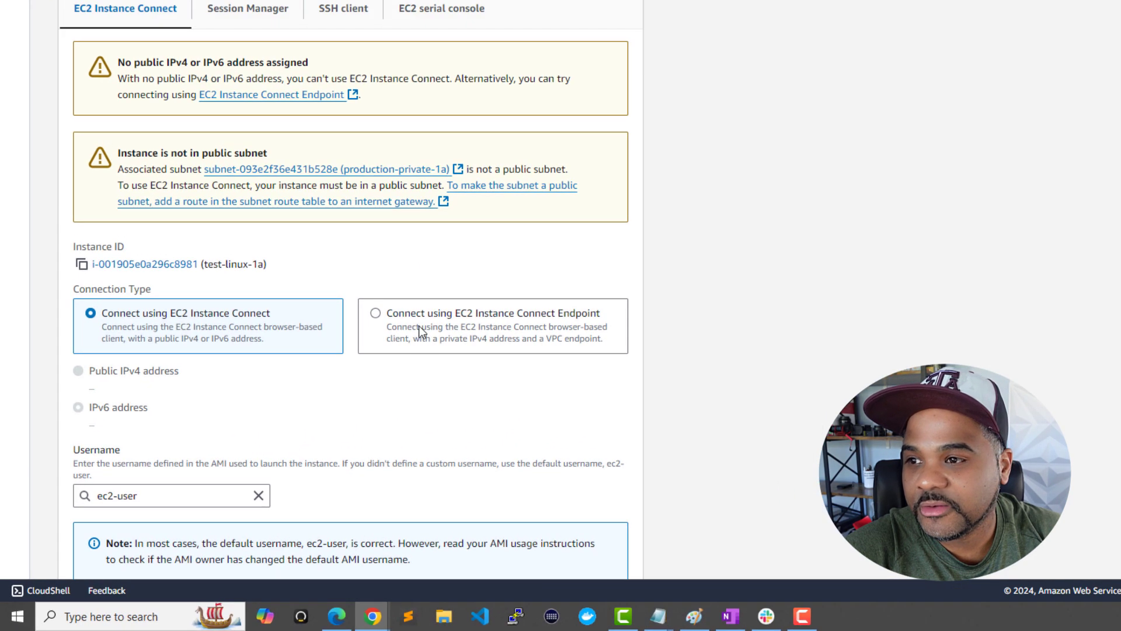
pyautogui.click(443, 323)
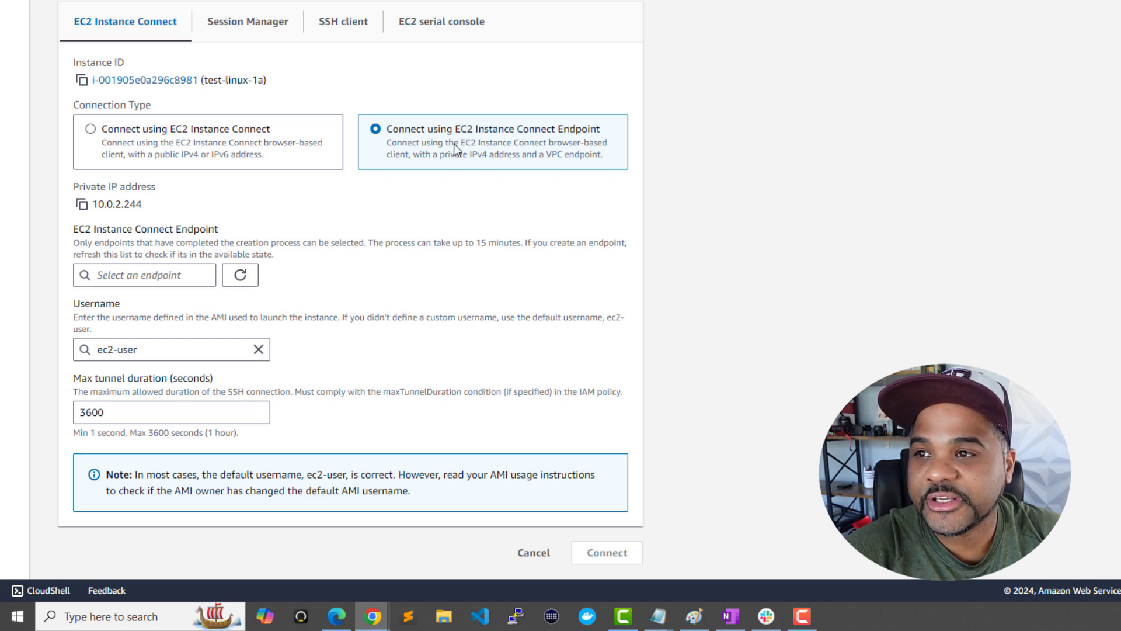
pyautogui.click(187, 276)
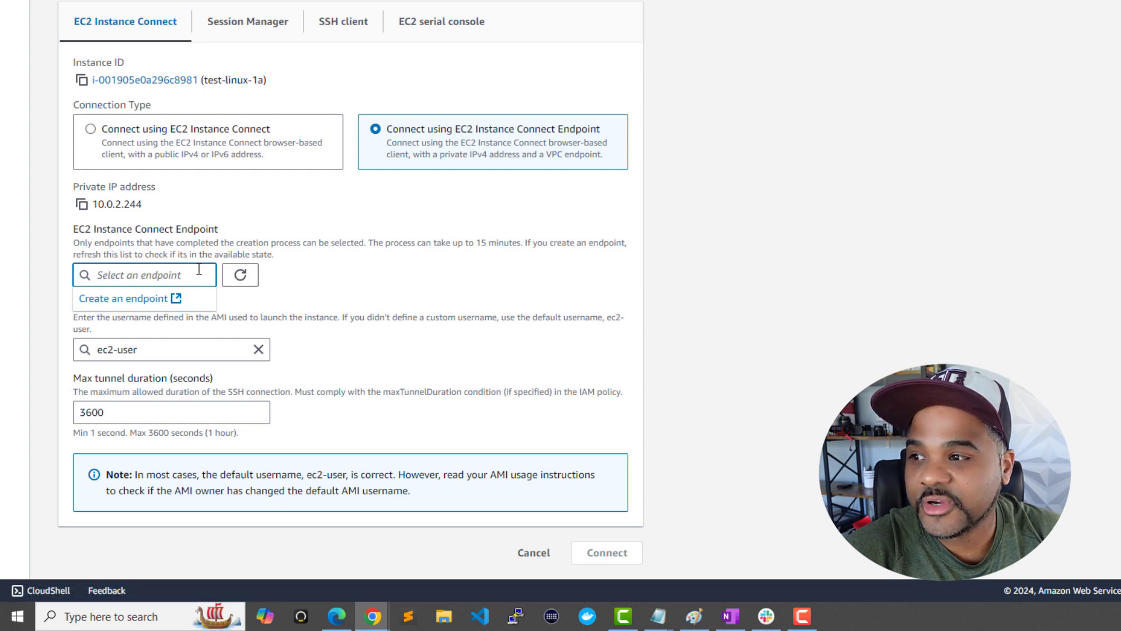
pyautogui.click(165, 297)
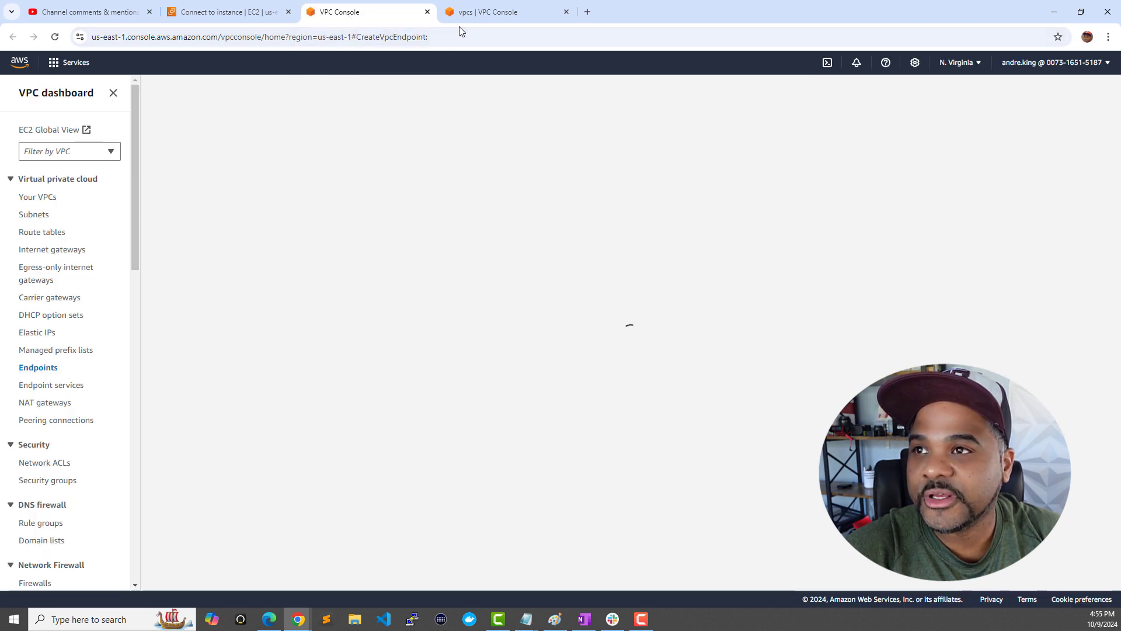
# Check the existing VPCs, subnets, internet gateways and NAT gateways in the other VPC console tab
pyautogui.click(492, 13)
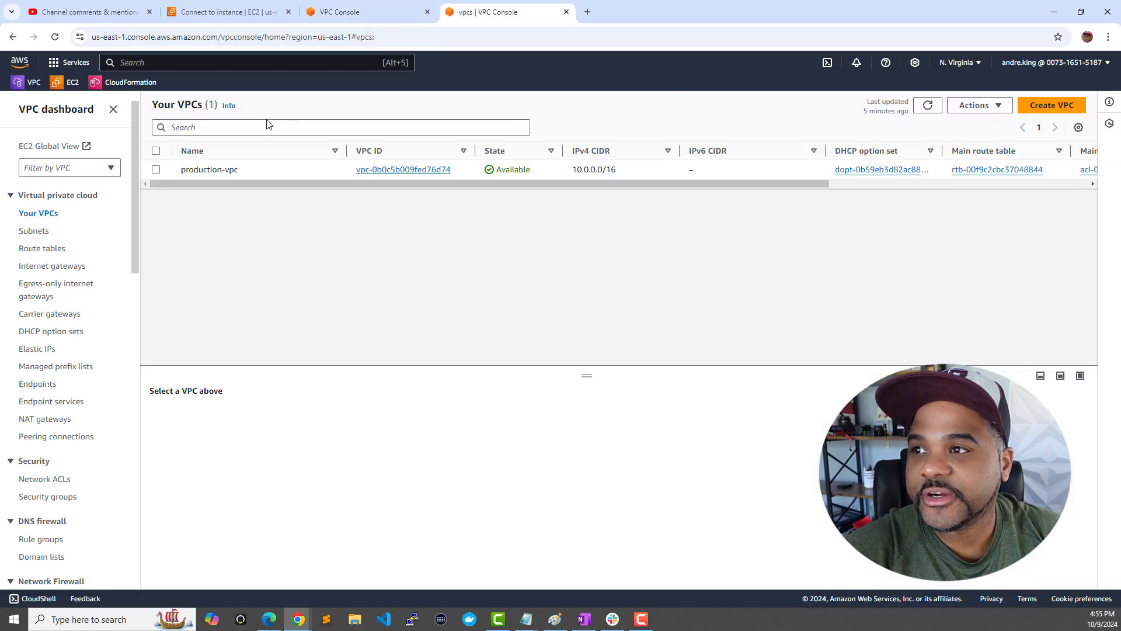
pyautogui.click(36, 233)
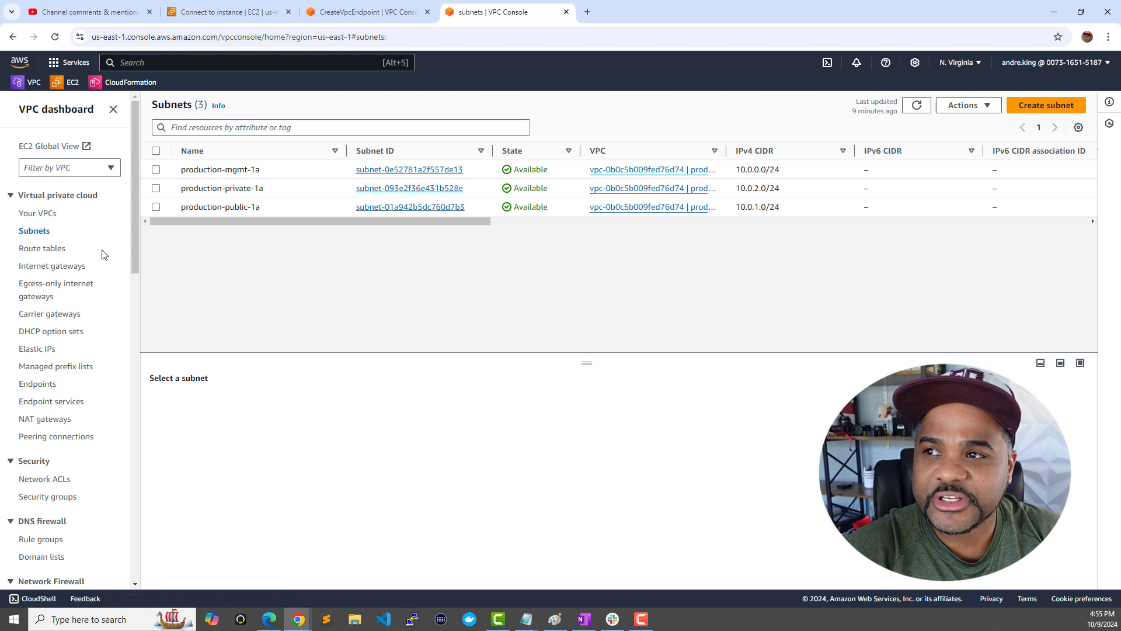
pyautogui.click(69, 267)
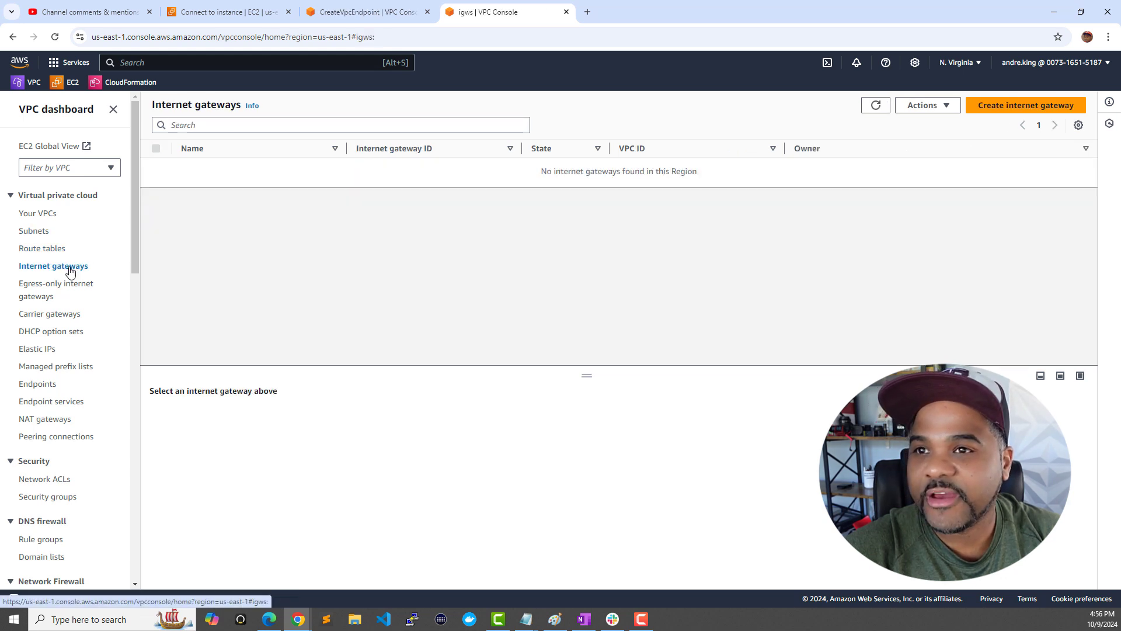
pyautogui.click(50, 420)
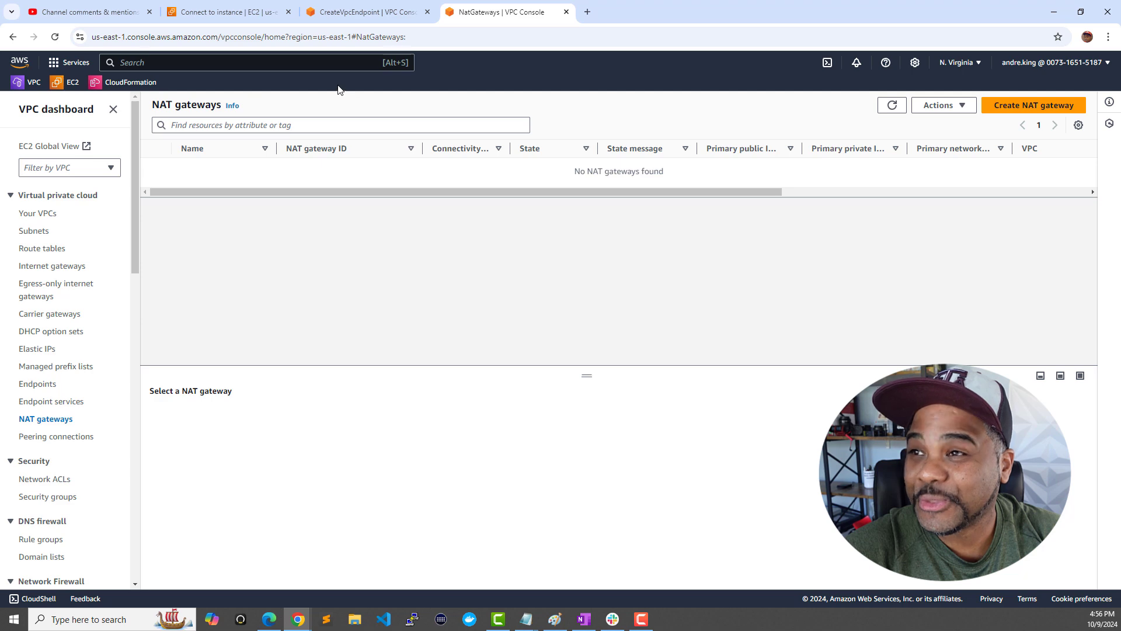
# Return to the endpoint creation form and set the name tag to endpoint-01
pyautogui.click(349, 12)
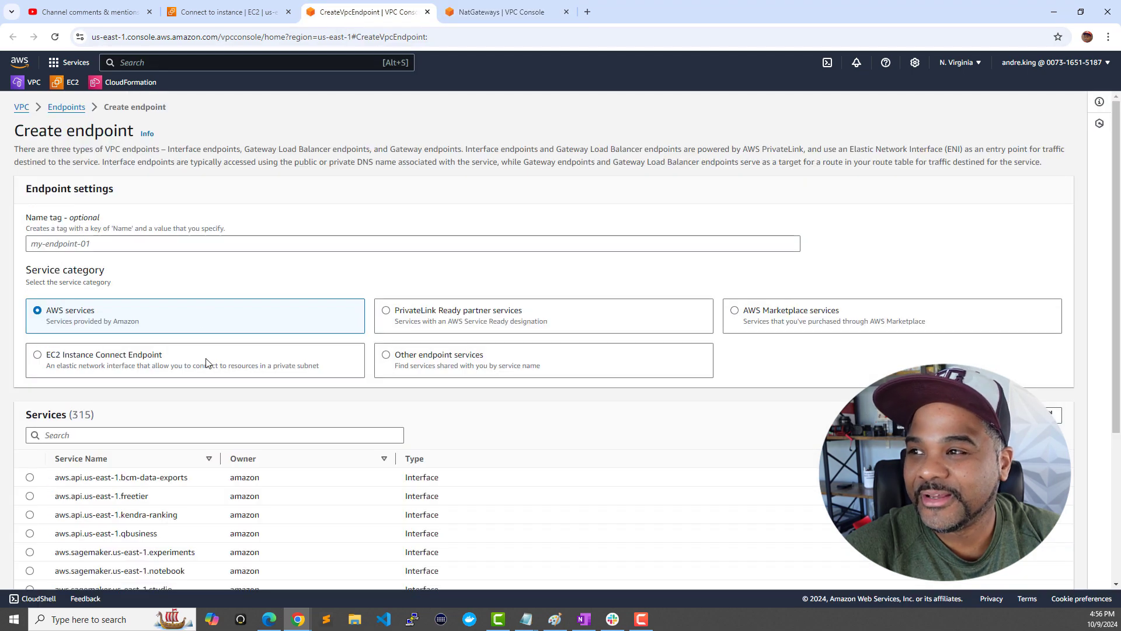
pyautogui.click(167, 237)
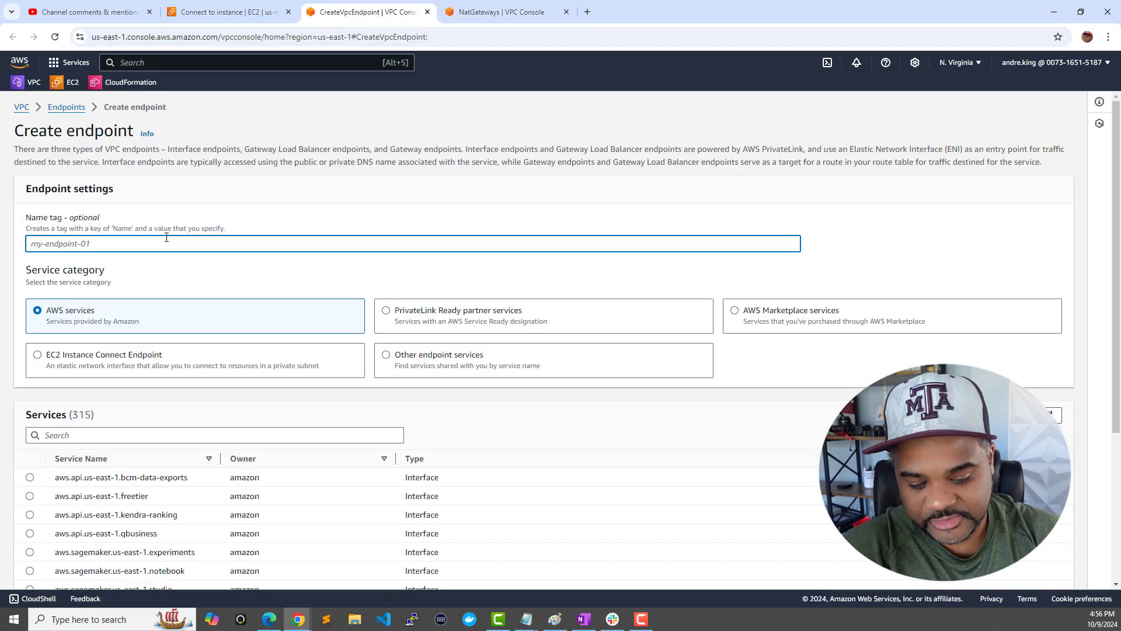
pyautogui.write('endpoint')
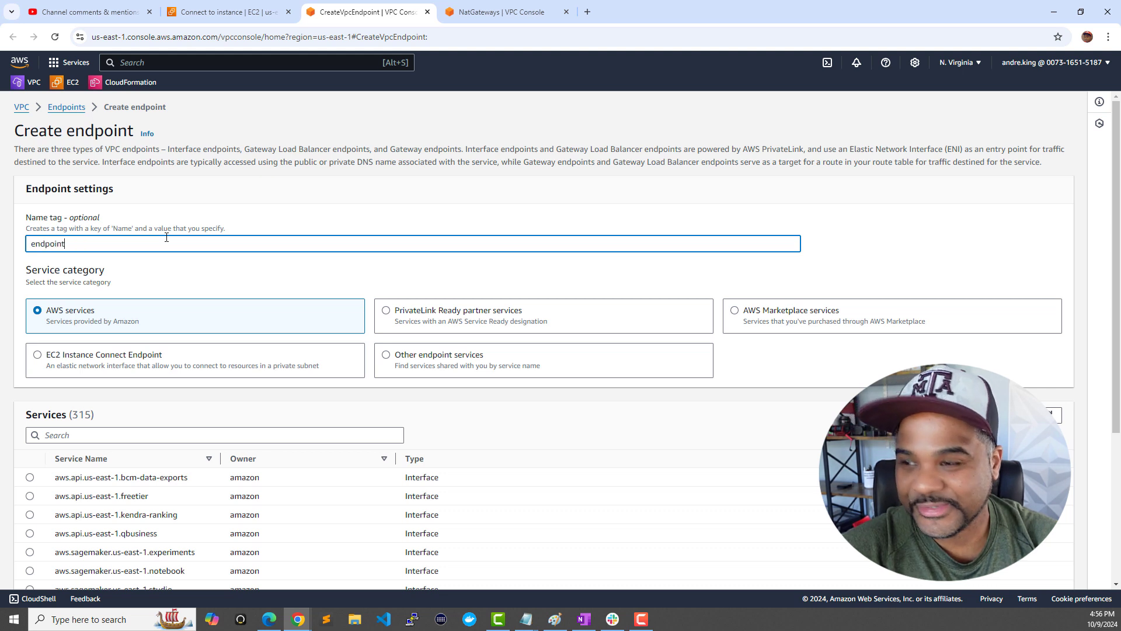
pyautogui.write('-01')
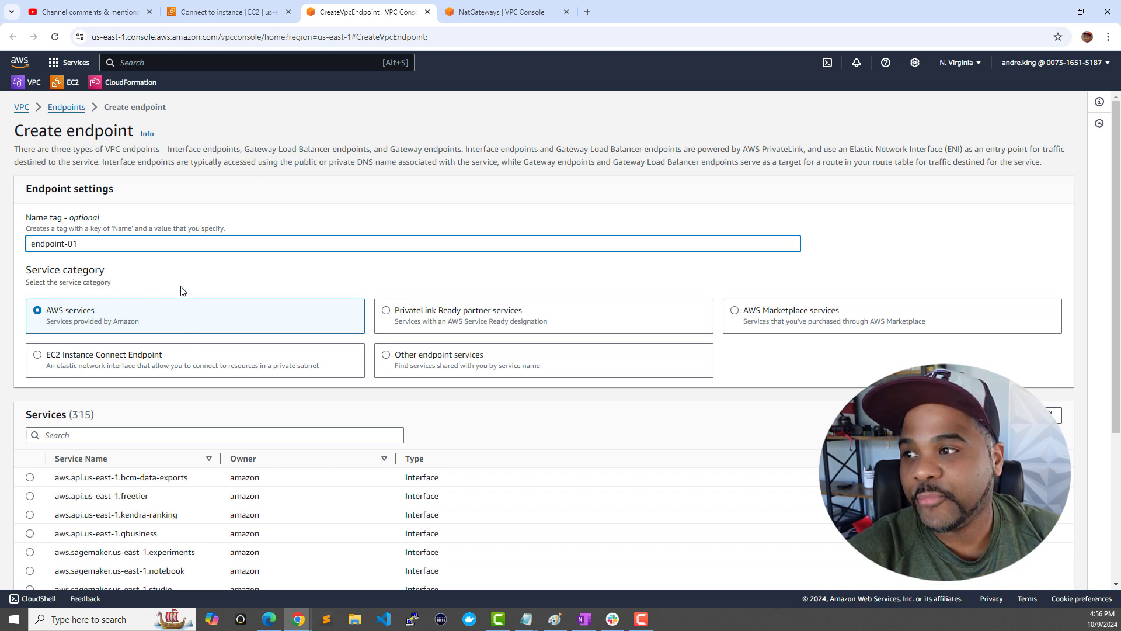
# Filter the AWS services list by sagemaker, and clear the filter again
pyautogui.click(140, 439)
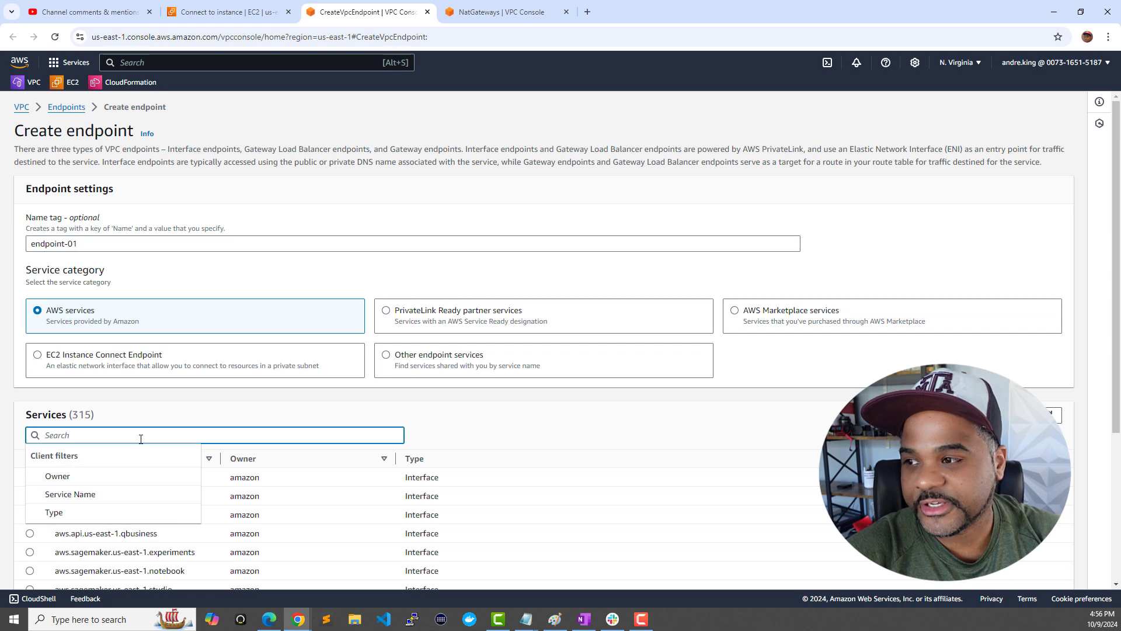
pyautogui.write('sagemaker')
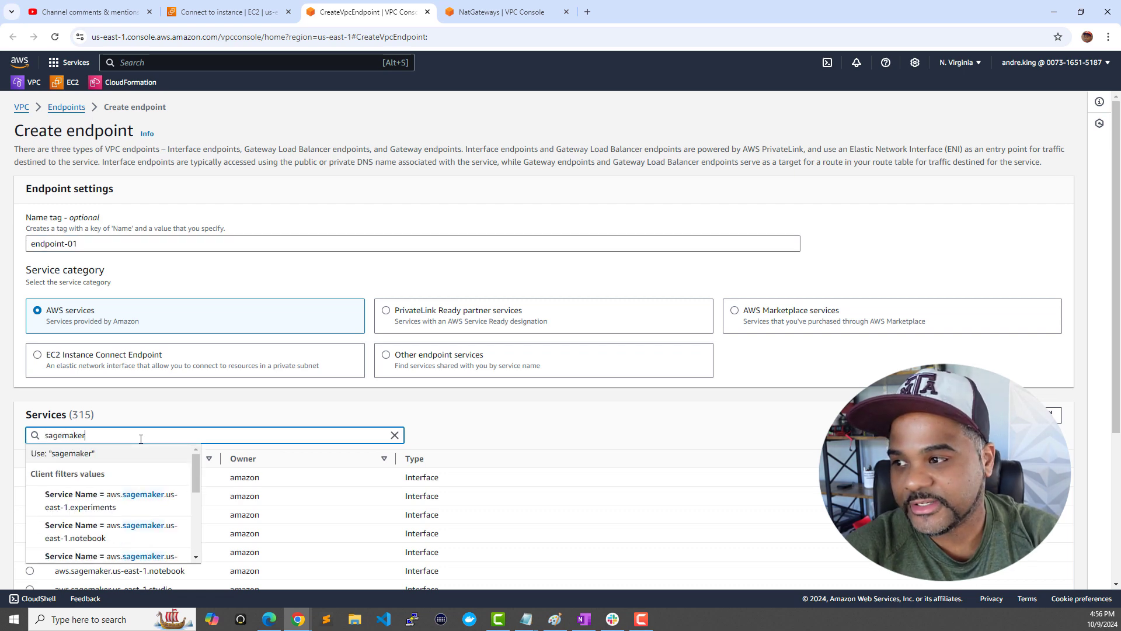
pyautogui.press('Return')
pyautogui.scroll(-3, 198, 426)
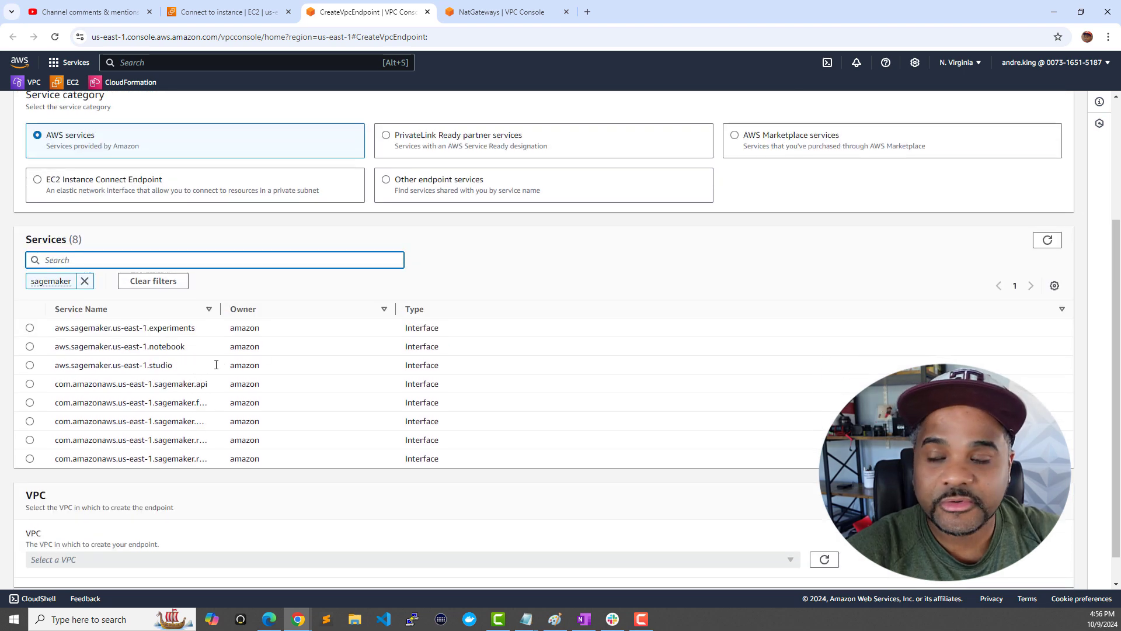
pyautogui.scroll(1, 193, 351)
pyautogui.click(85, 339)
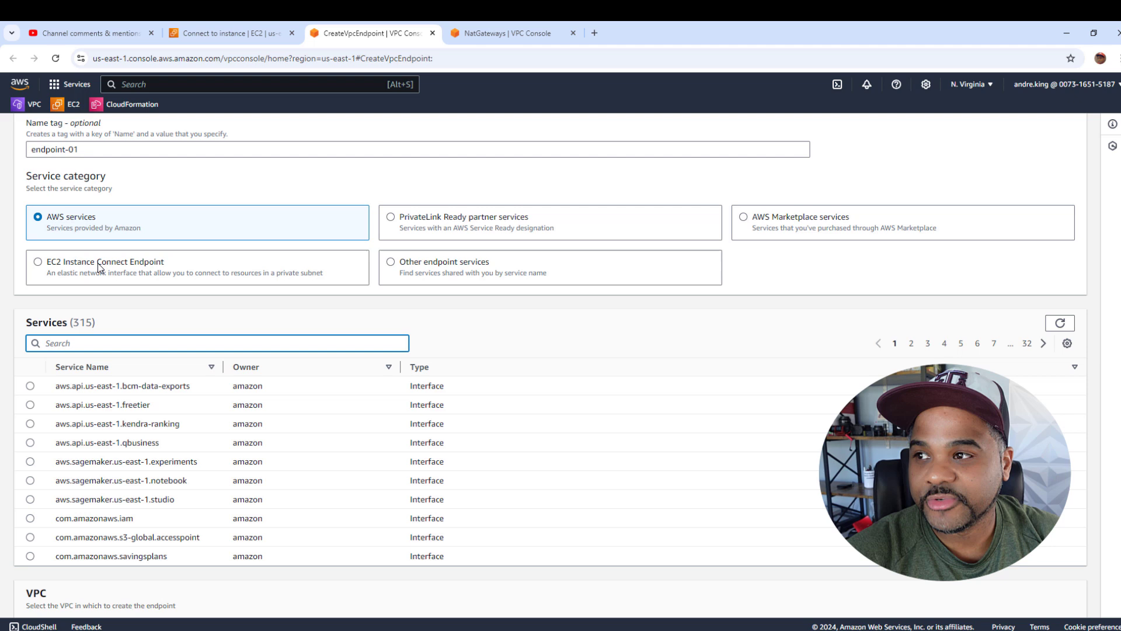
# Set the service category to EC2 Instance Connect Endpoint and choose production-vpc as the VPC
pyautogui.click(230, 577)
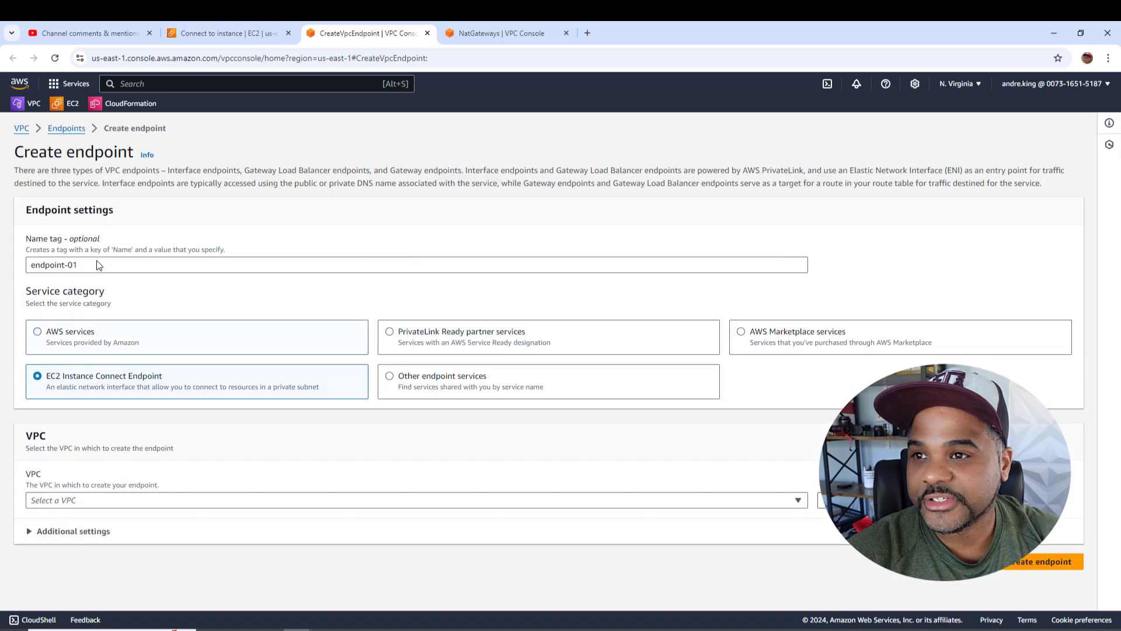
pyautogui.click(167, 502)
pyautogui.click(163, 533)
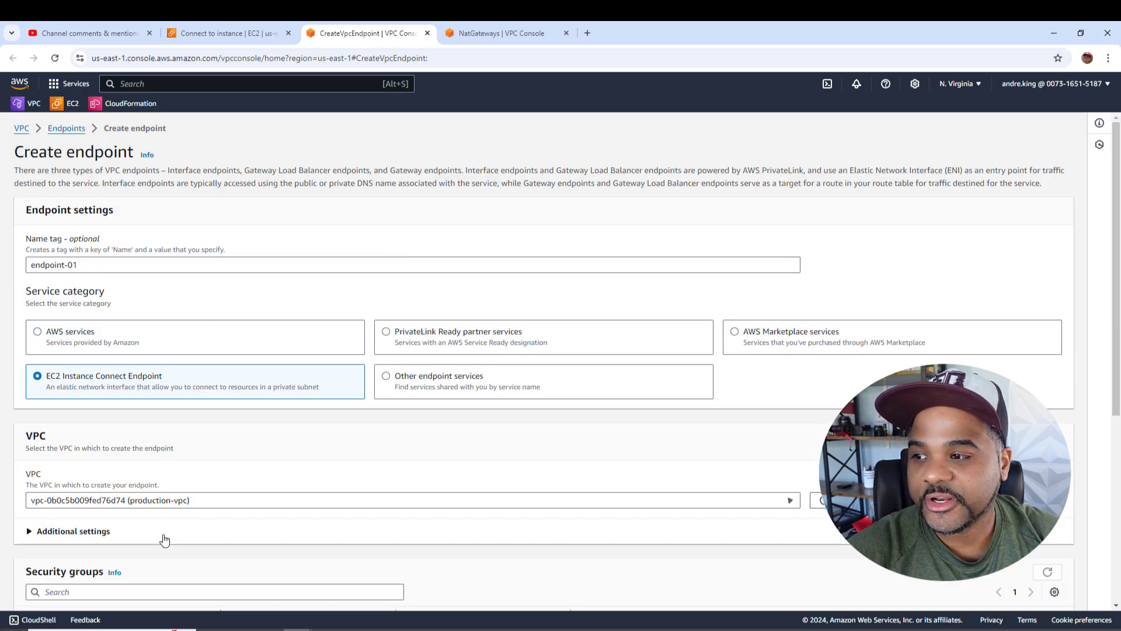
# Create the endpoint with the permit-ssh-inbound security group in the production-private-1a subnet
pyautogui.scroll(-4, 243, 441)
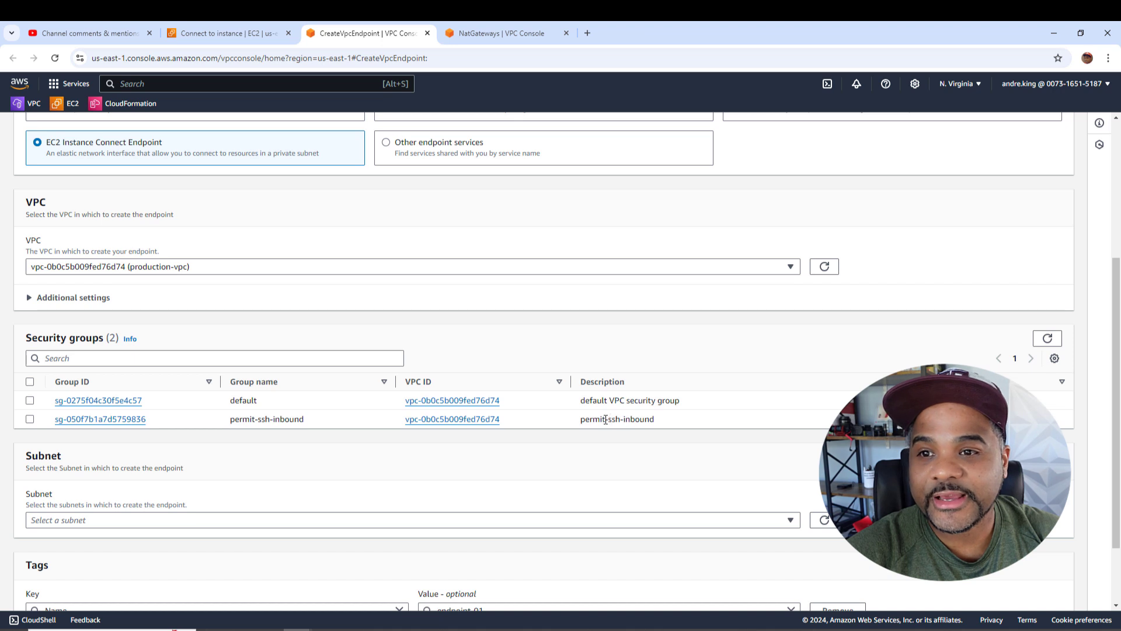
pyautogui.click(30, 419)
pyautogui.scroll(-2, 138, 436)
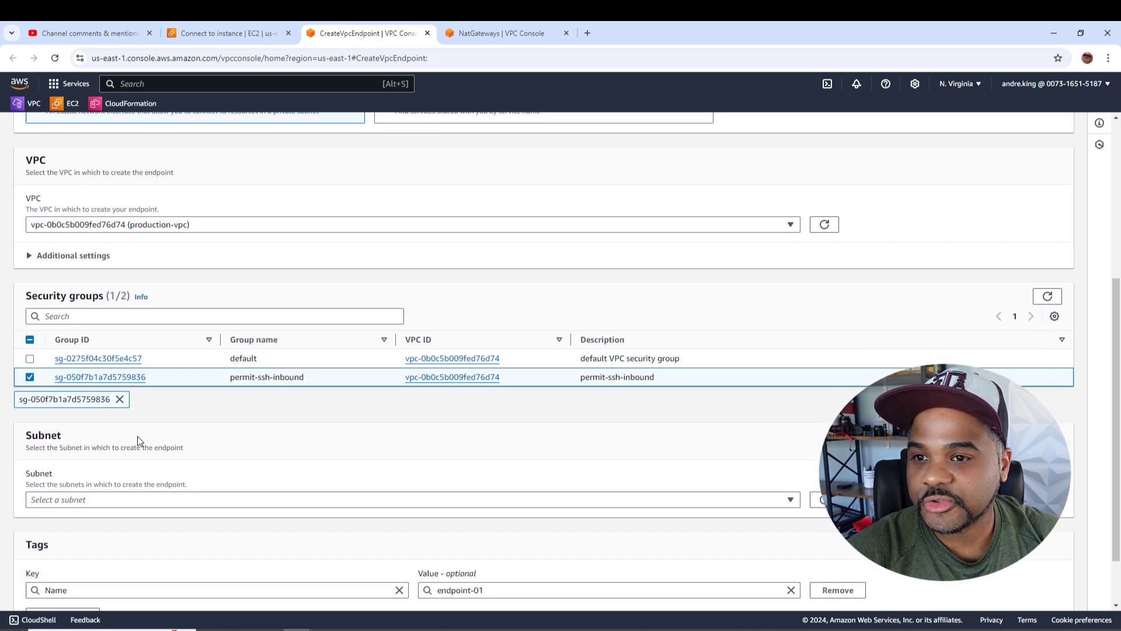
pyautogui.click(150, 432)
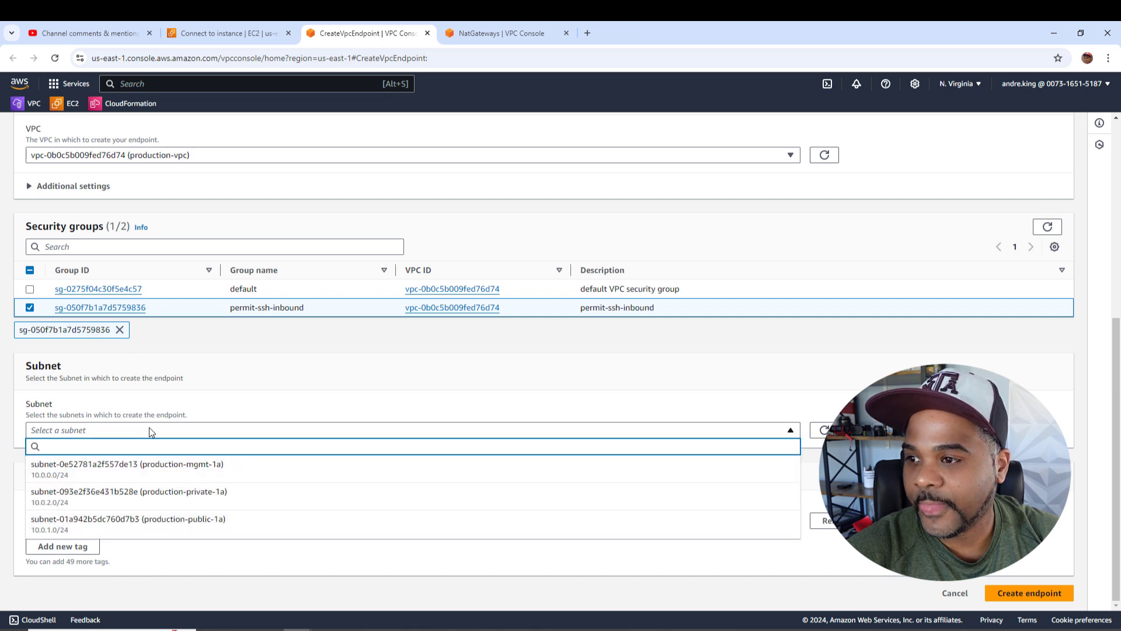
pyautogui.click(171, 498)
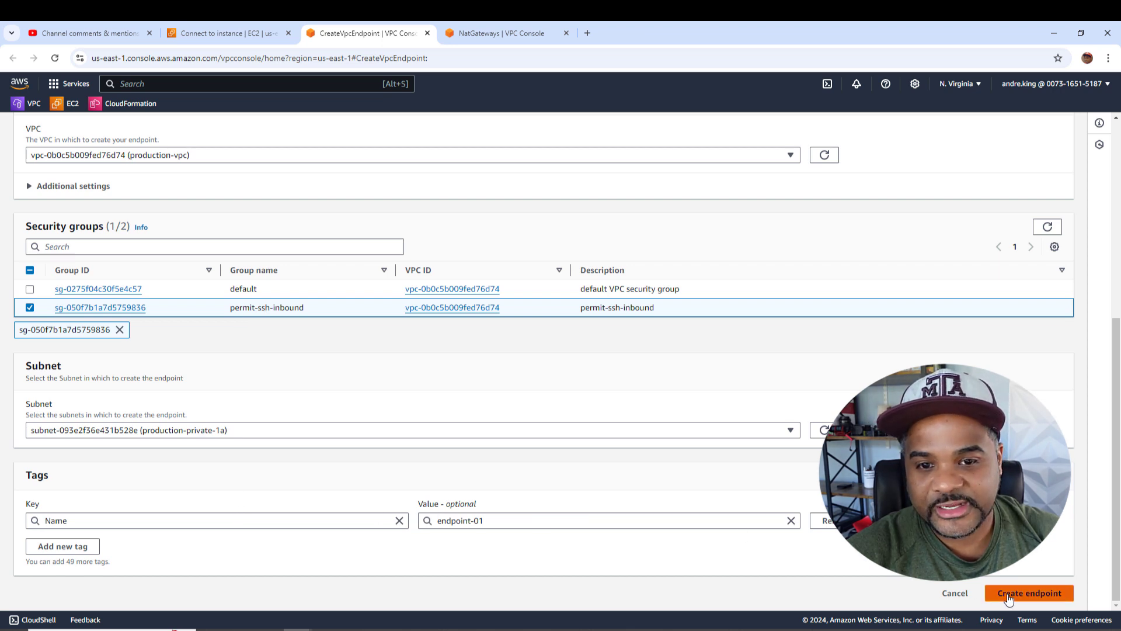
pyautogui.click(1030, 592)
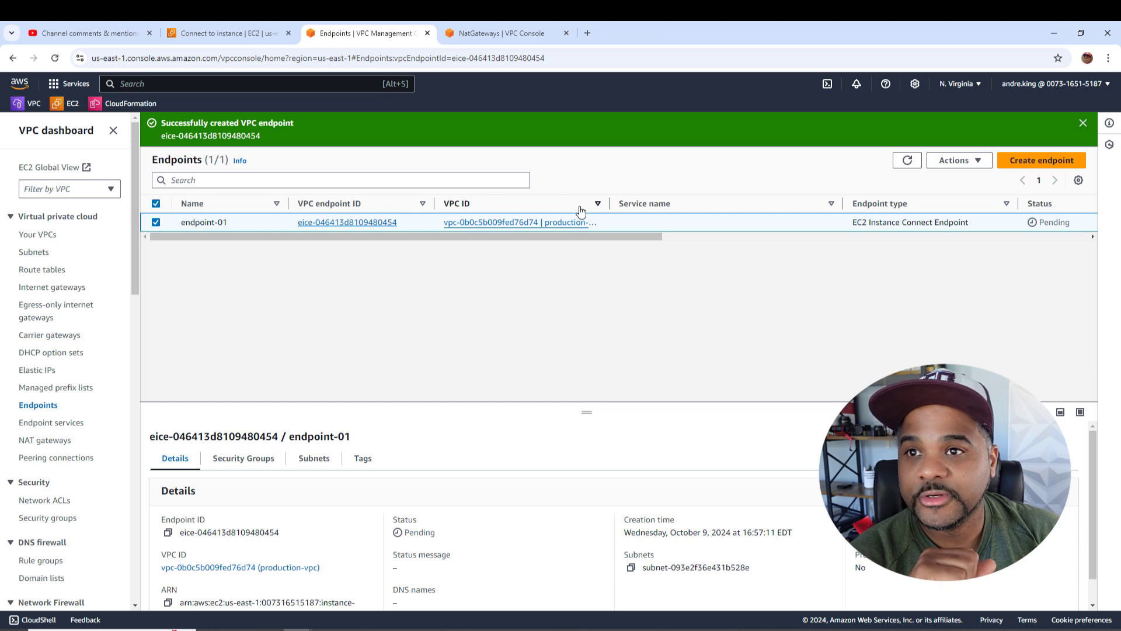
# Widen the VPC ID column in the endpoints list and check the status of endpoint-01
pyautogui.moveTo(608, 200); pyautogui.dragTo(630, 201)
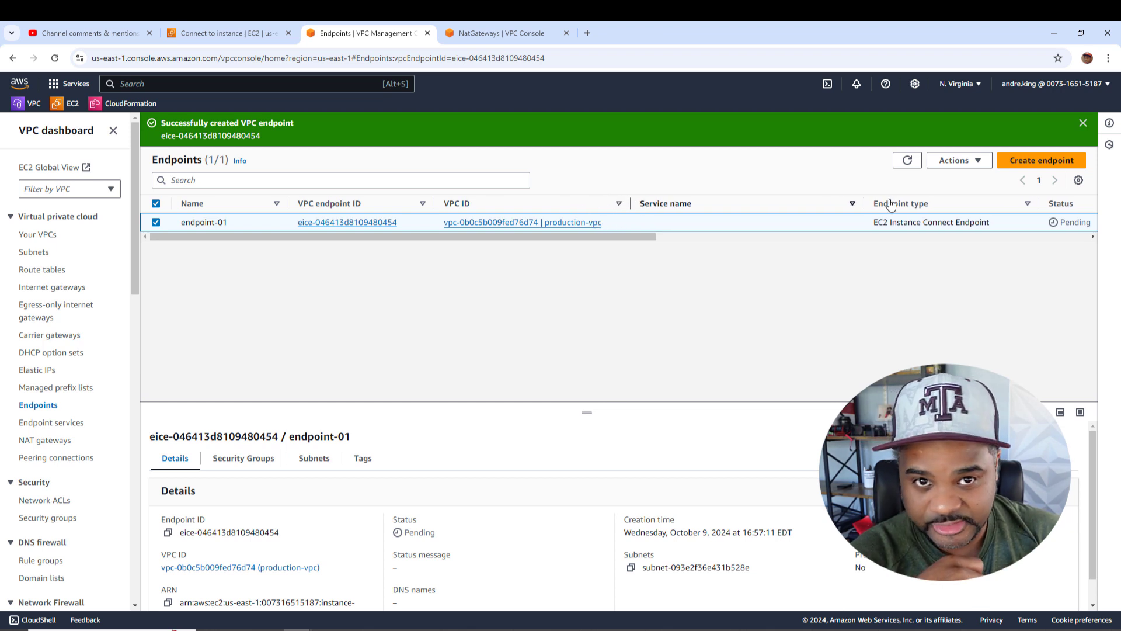
pyautogui.moveTo(625, 237); pyautogui.dragTo(680, 237)
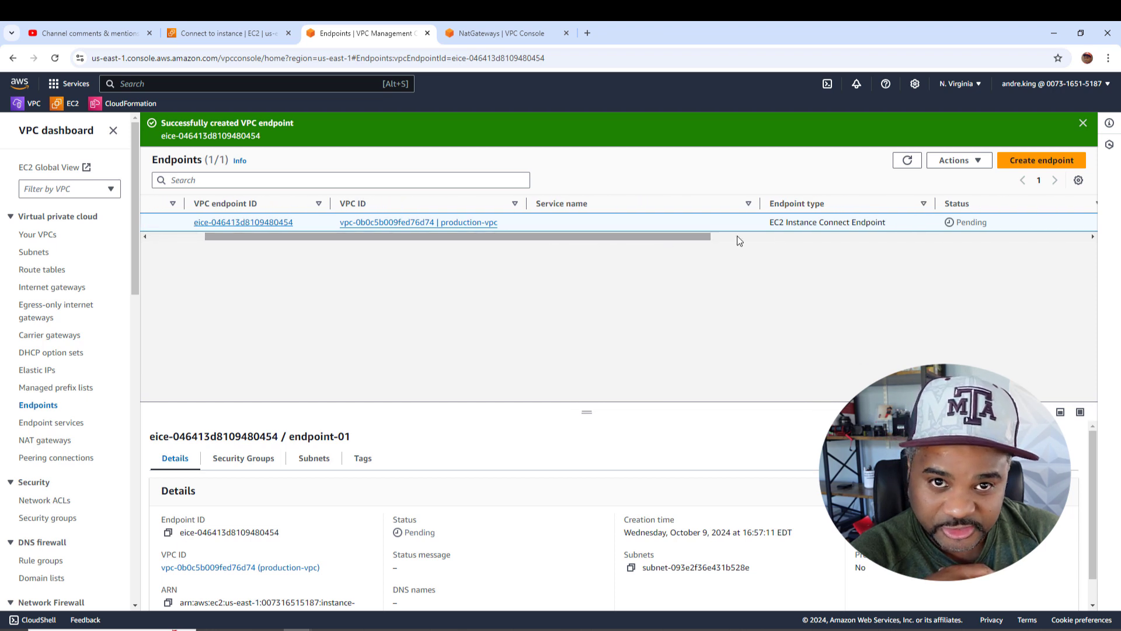
pyautogui.moveTo(597, 237); pyautogui.dragTo(488, 240)
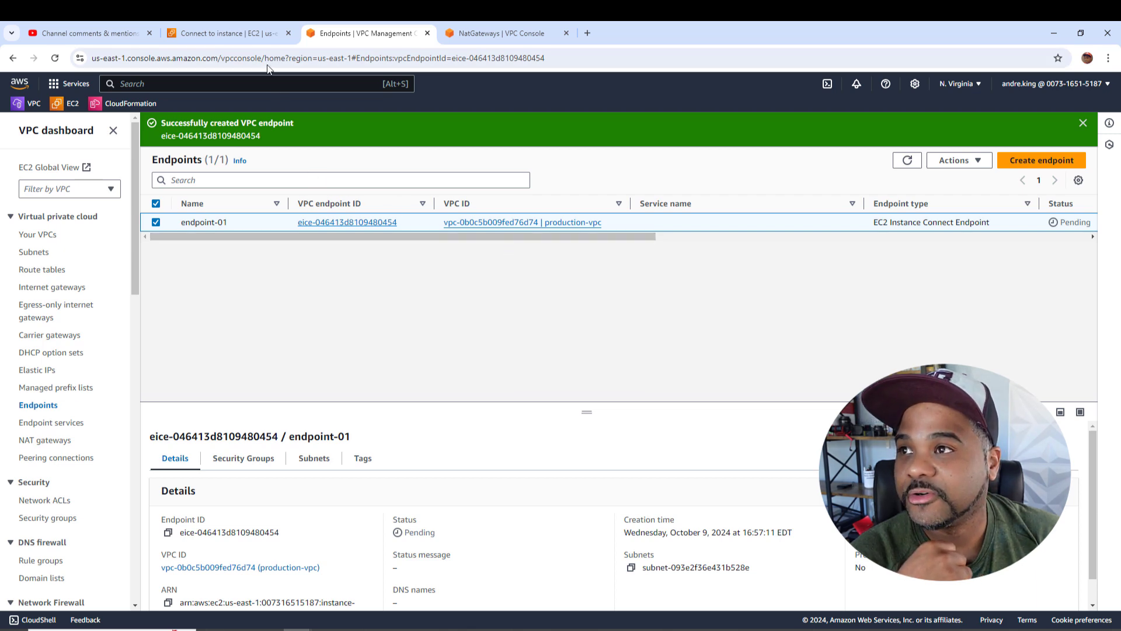
# Refresh the endpoint choices on the test-linux-1a connection page and check the Session Manager option
pyautogui.click(253, 33)
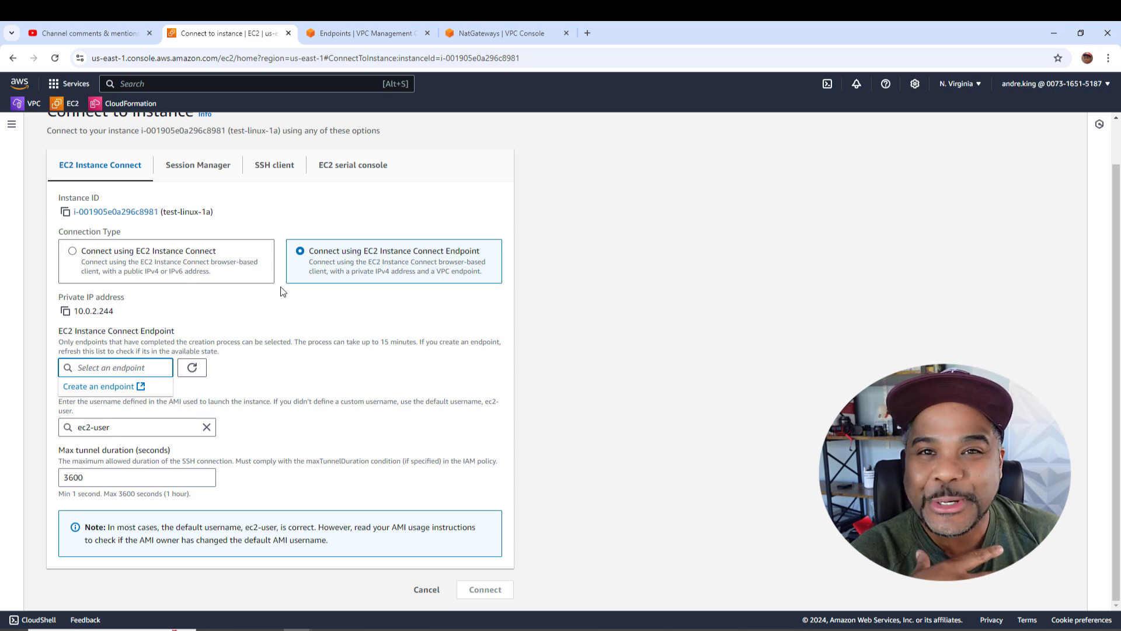
pyautogui.click(200, 369)
pyautogui.scroll(2, 201, 369)
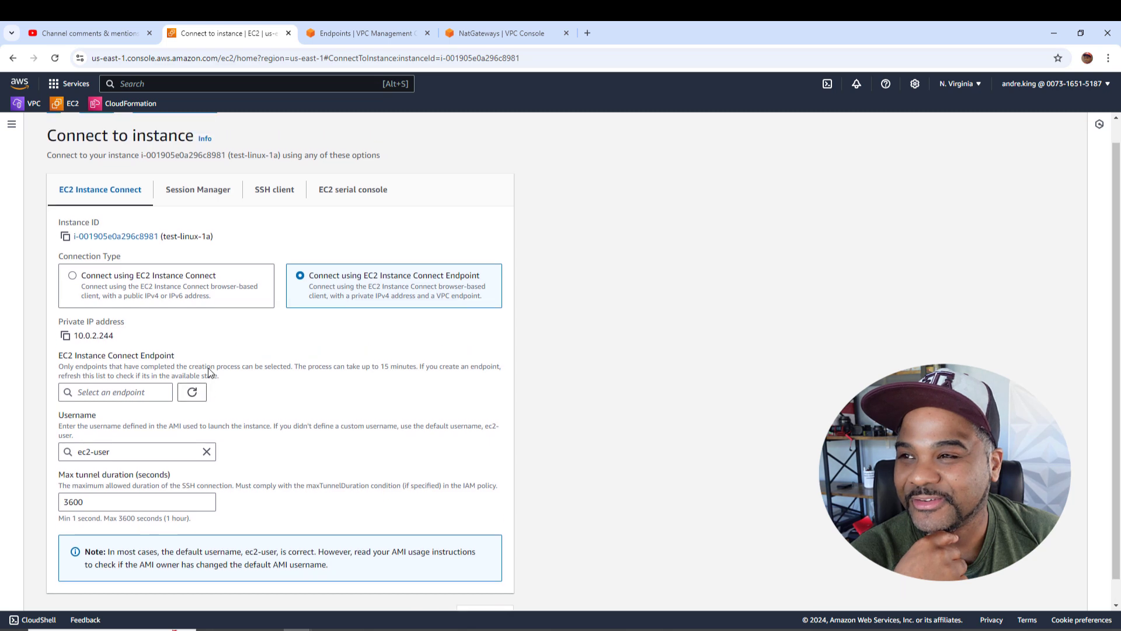
pyautogui.click(183, 215)
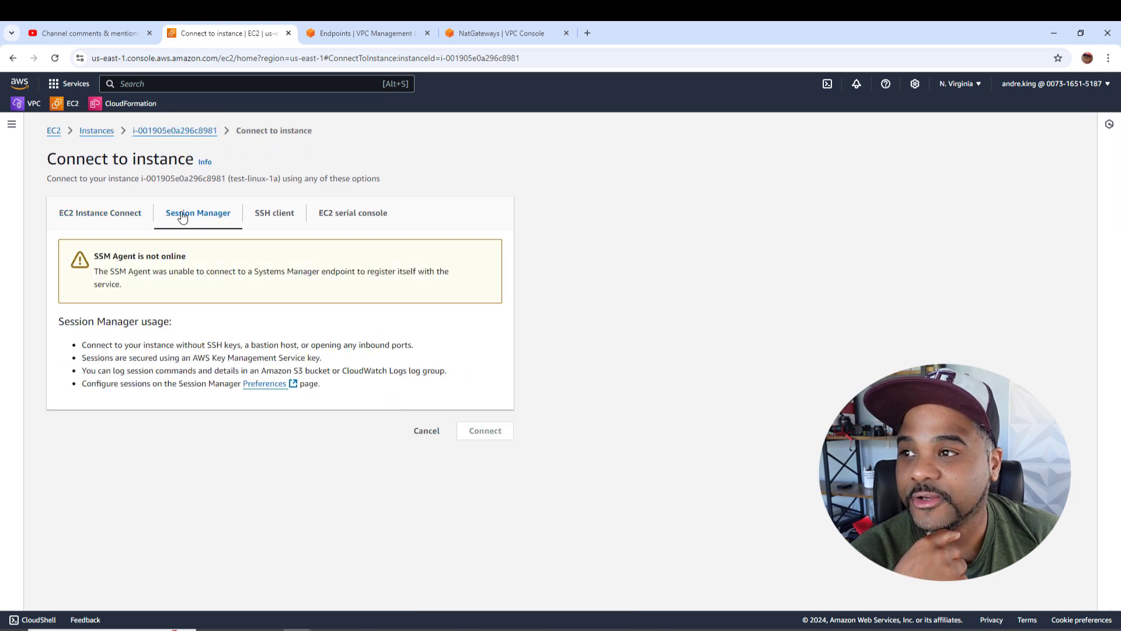
pyautogui.click(130, 213)
# Choose endpoint-01 as the EC2 Instance Connect Endpoint and check its status in the VPC endpoints list
pyautogui.click(161, 412)
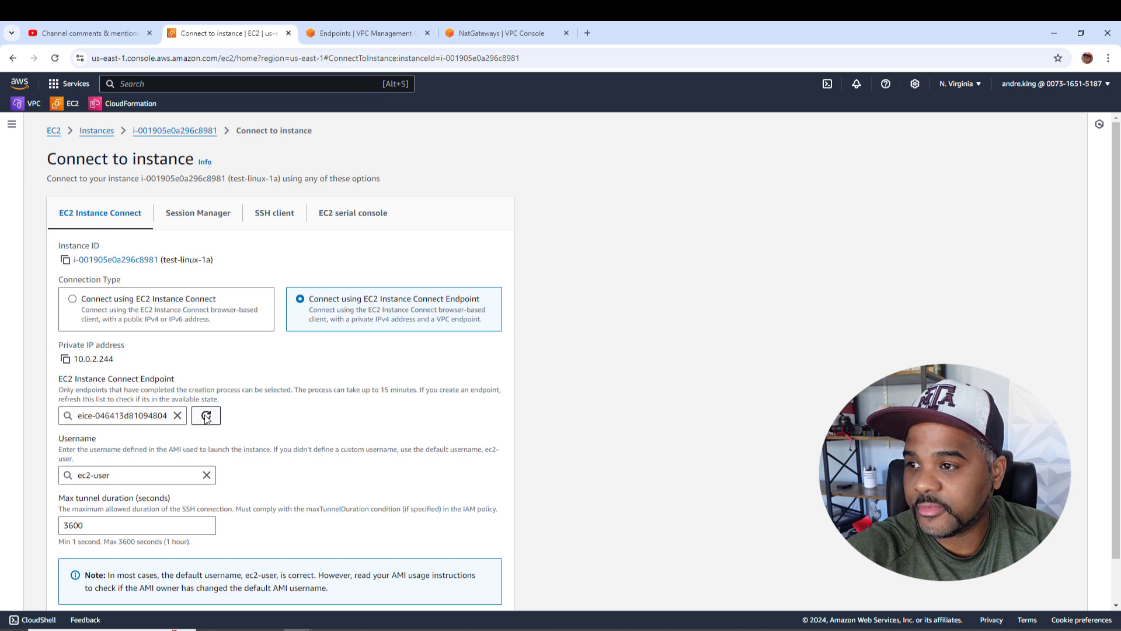
pyautogui.click(152, 415)
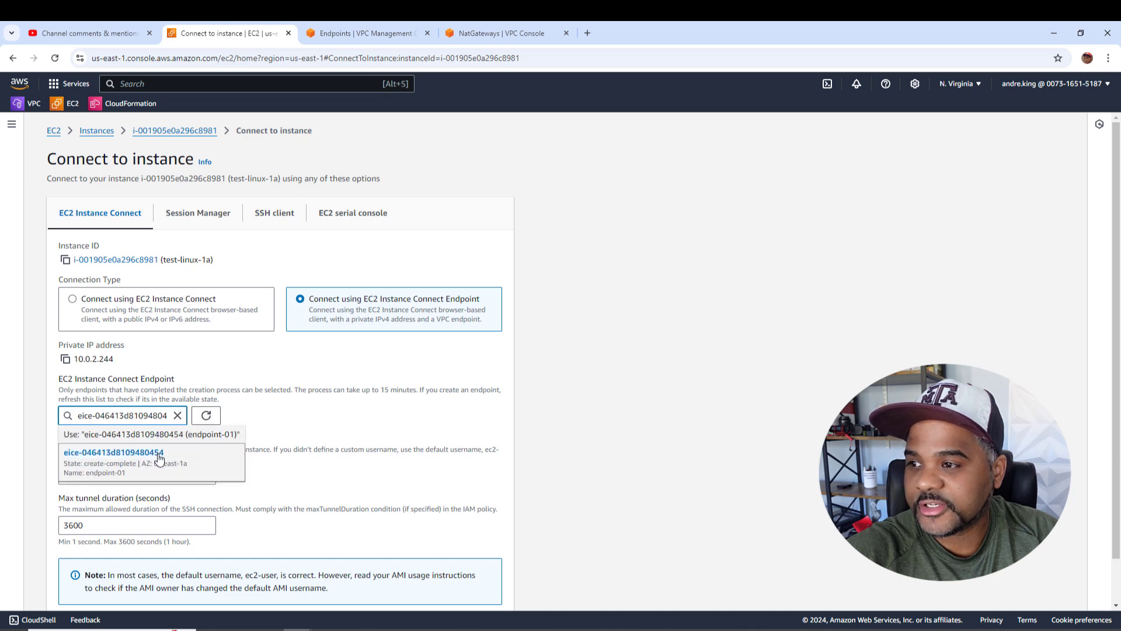
pyautogui.click(398, 33)
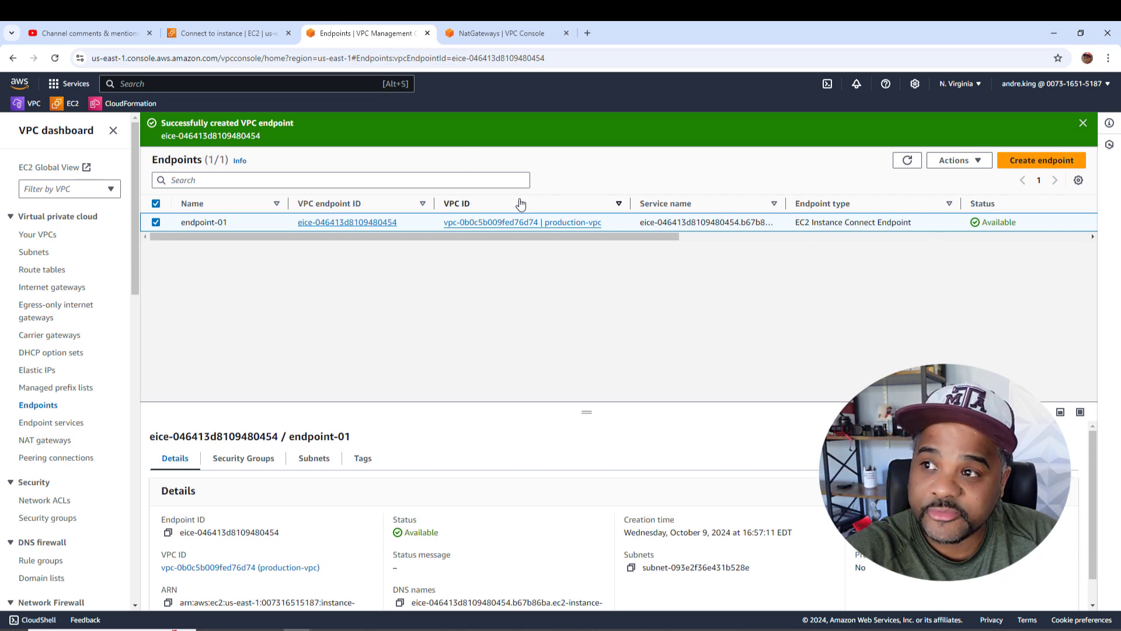
pyautogui.click(250, 28)
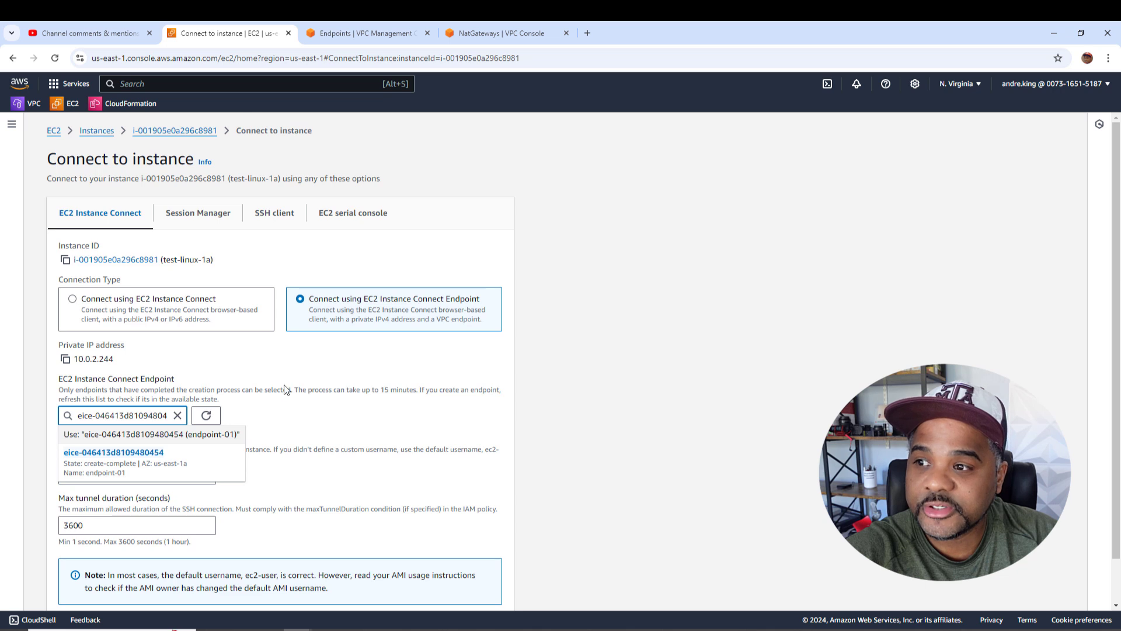
# Connect to test-linux-1a through endpoint-01 with the username ec2-user
pyautogui.click(607, 406)
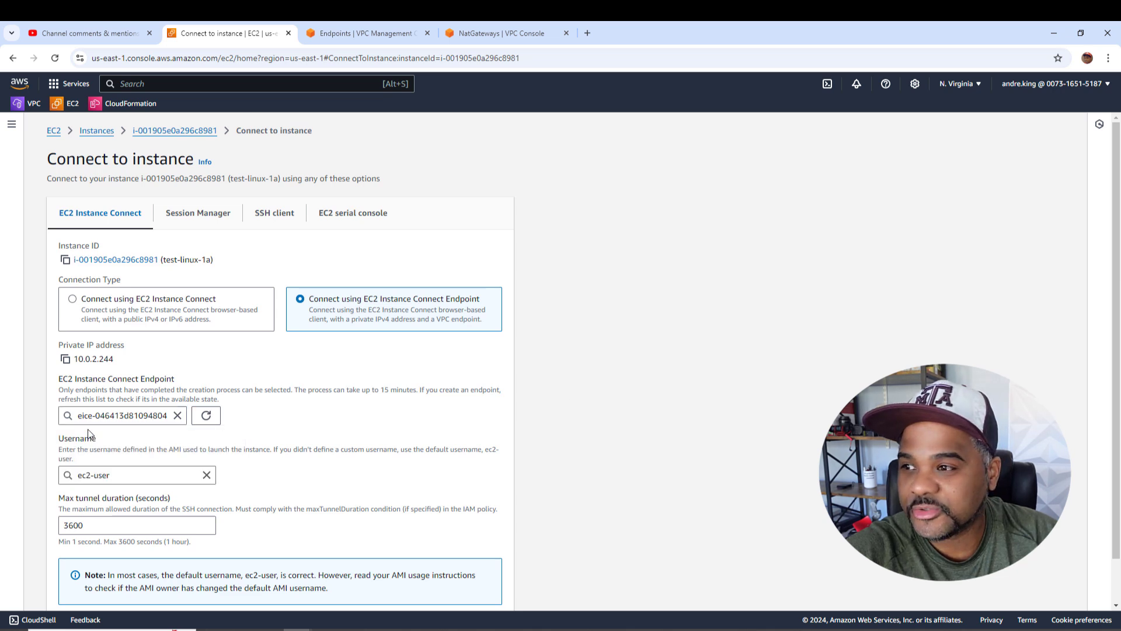
pyautogui.scroll(-1, 144, 442)
pyautogui.click(493, 591)
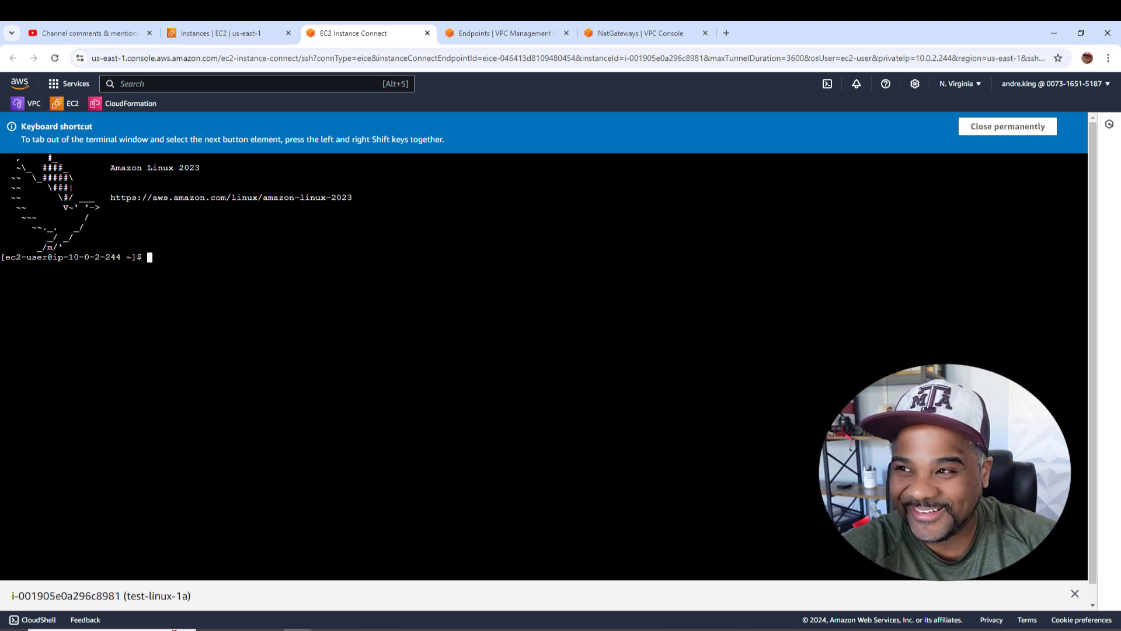
# Run ifconfig in the instance terminal to view its network interfaces
pyautogui.write('if')
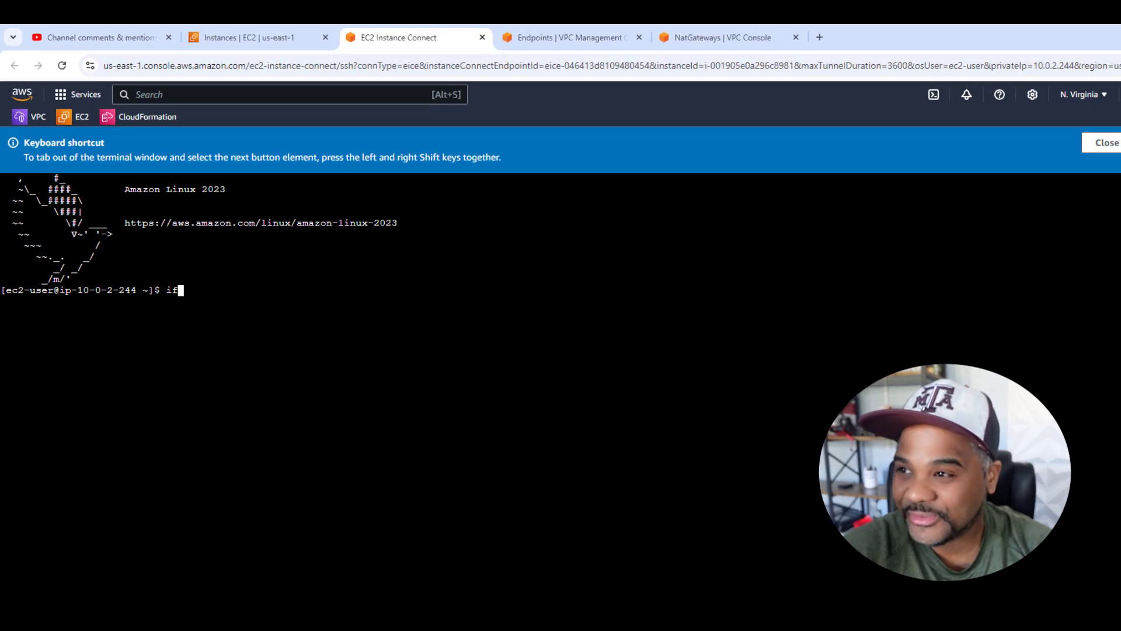
pyautogui.write('config')
pyautogui.press('Return')
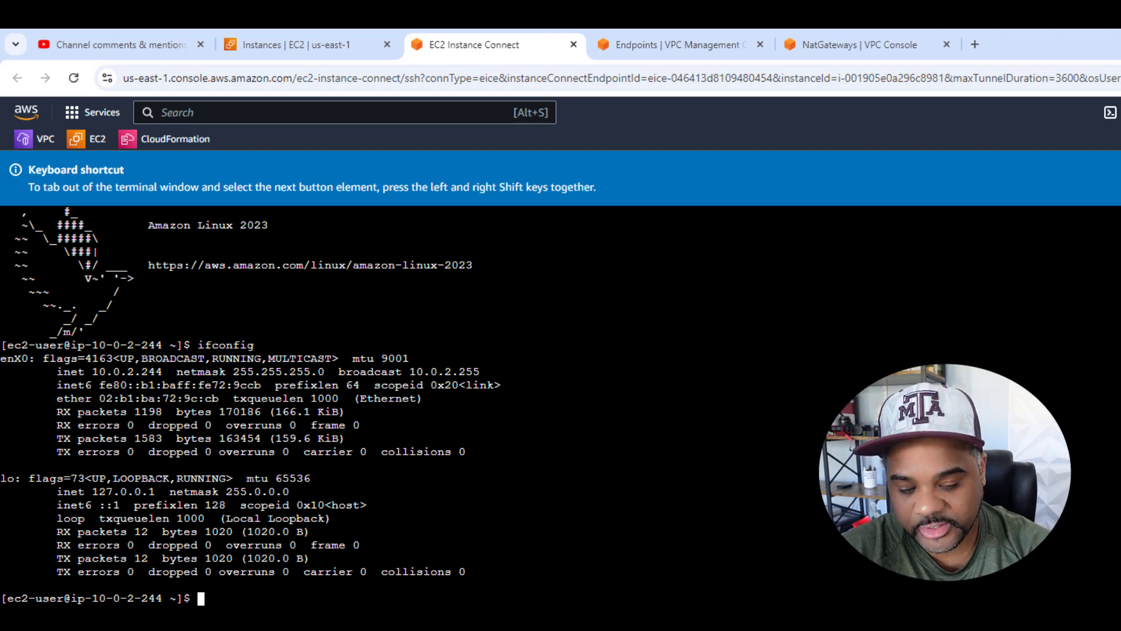
# Test the instance's internet access with ping 8.8.8.8
pyautogui.write('ping')
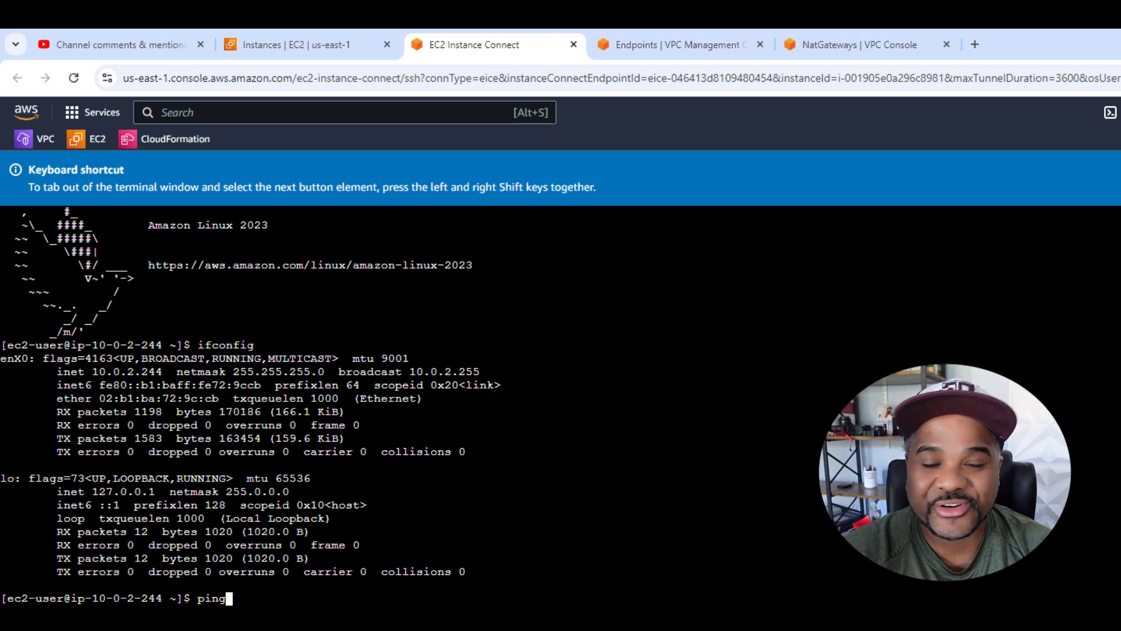
pyautogui.write('8.8.8.8')
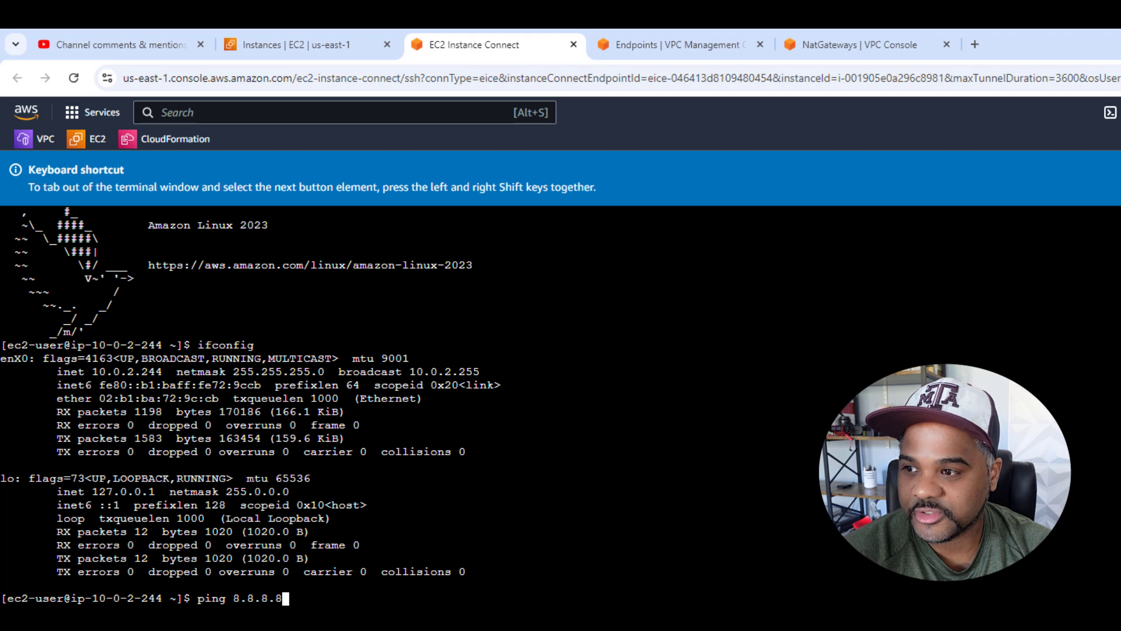
pyautogui.press('Return')
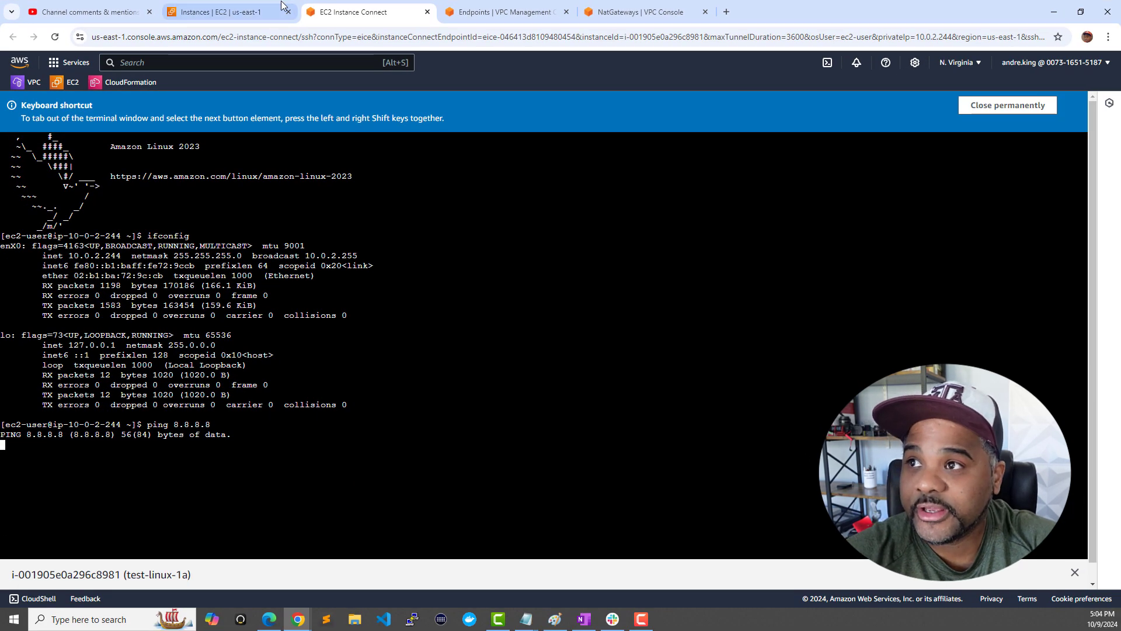
# Reopen the connection page for test-linux-1a from the EC2 instances list and review its EC2 Instance Connect connection types
pyautogui.click(282, 8)
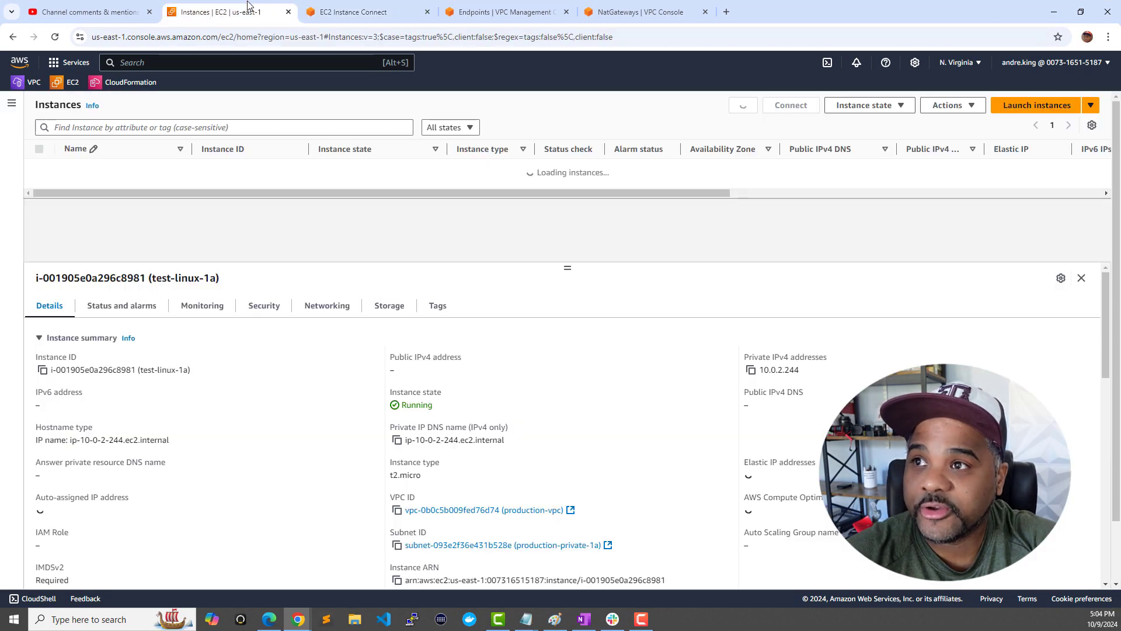
pyautogui.click(769, 112)
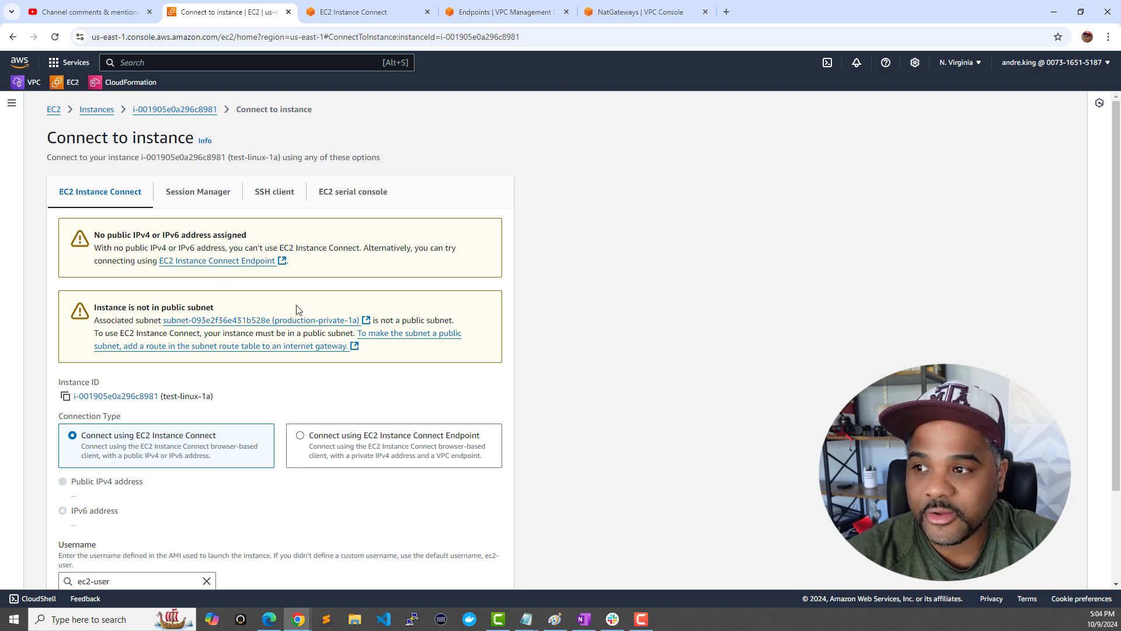
pyautogui.scroll(-1, 298, 310)
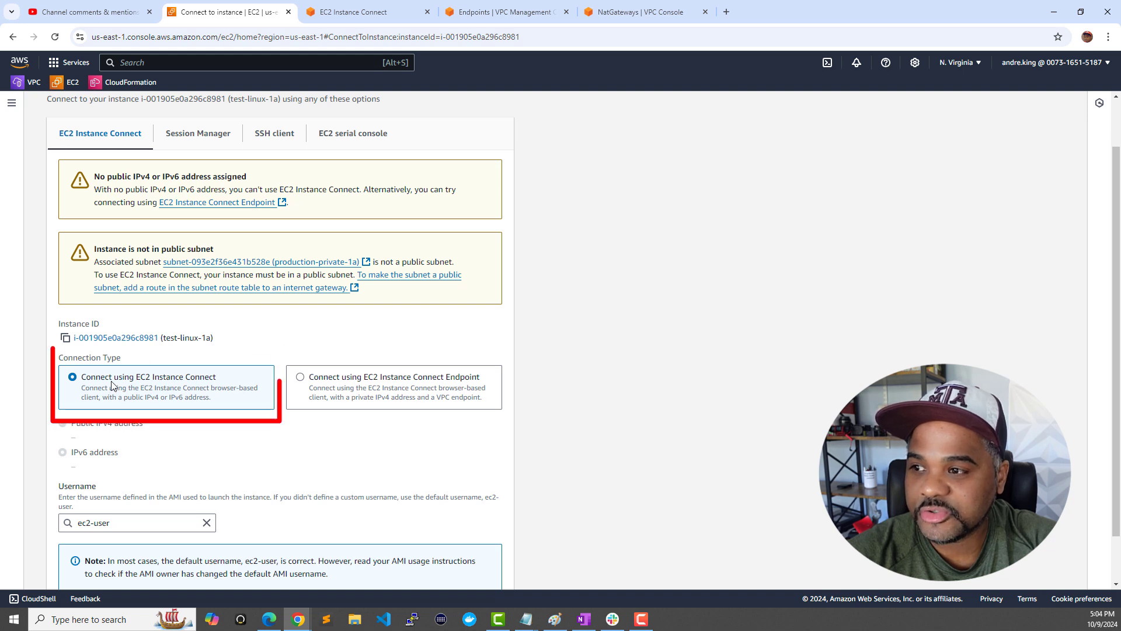